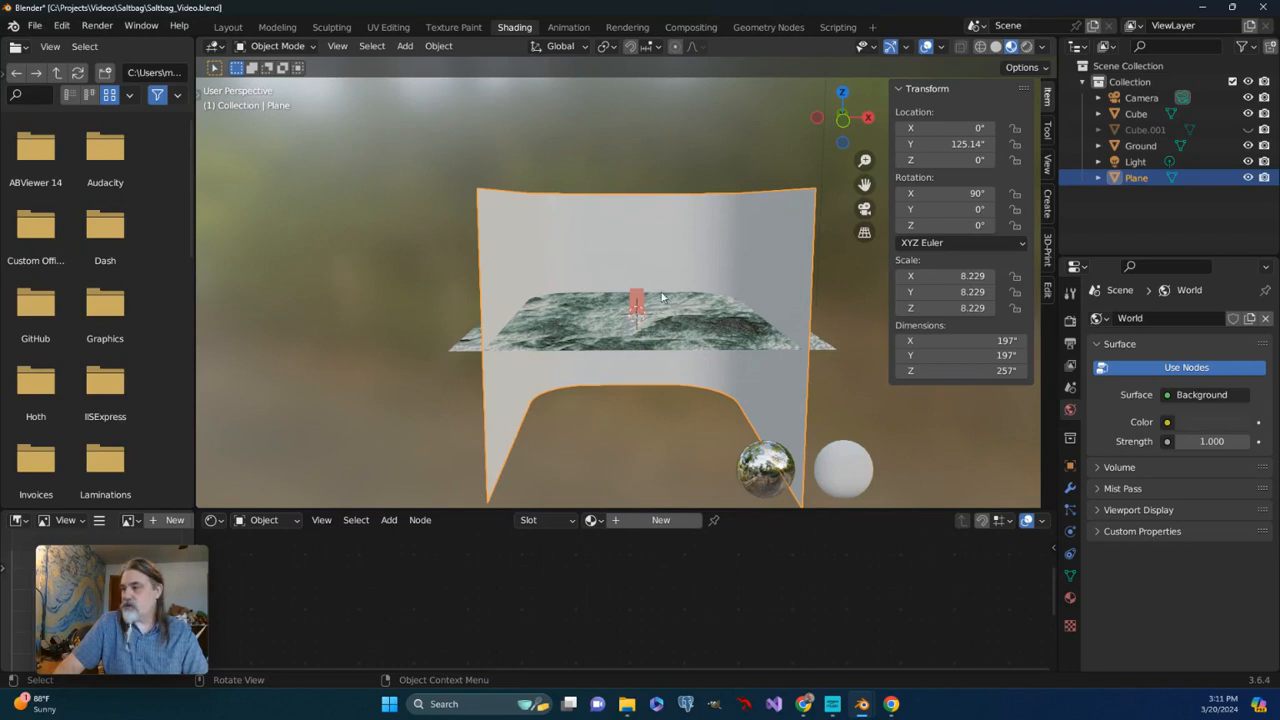
# Move the curved backdrop plane up along the Z axis by about 96.5 inches so its lower edge meets the ground
pyautogui.press('g')
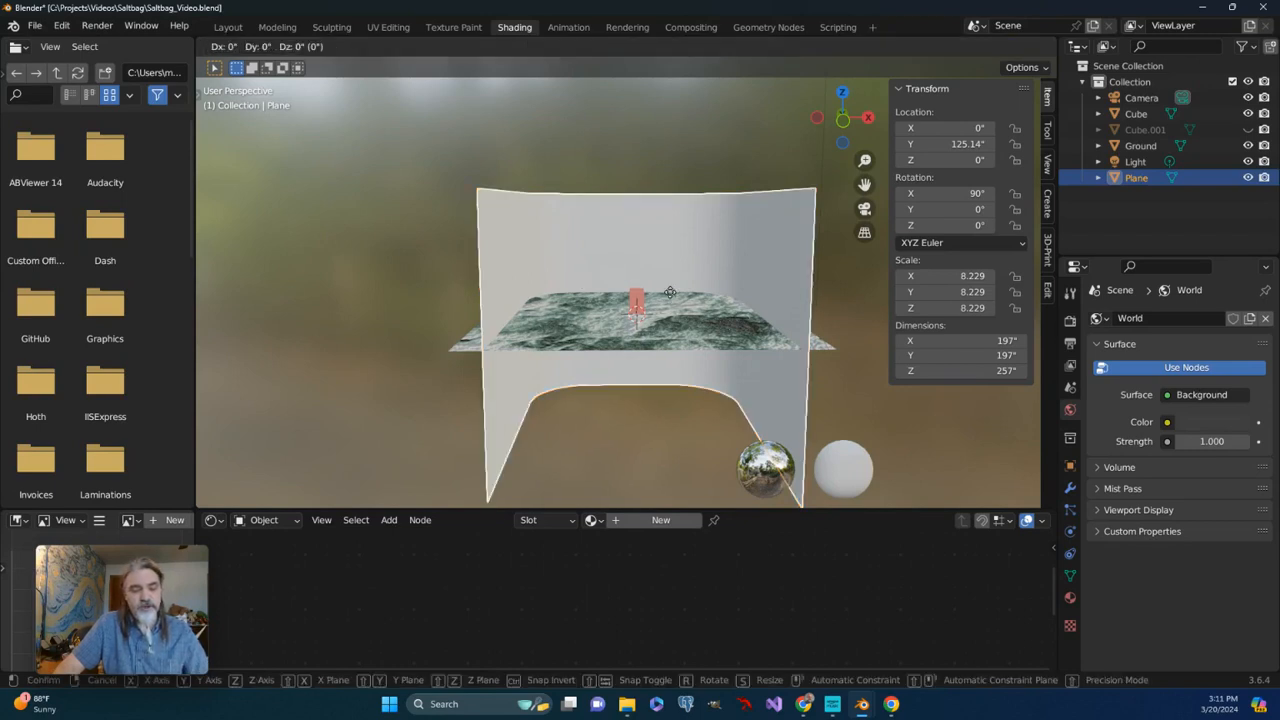
pyautogui.press('z')
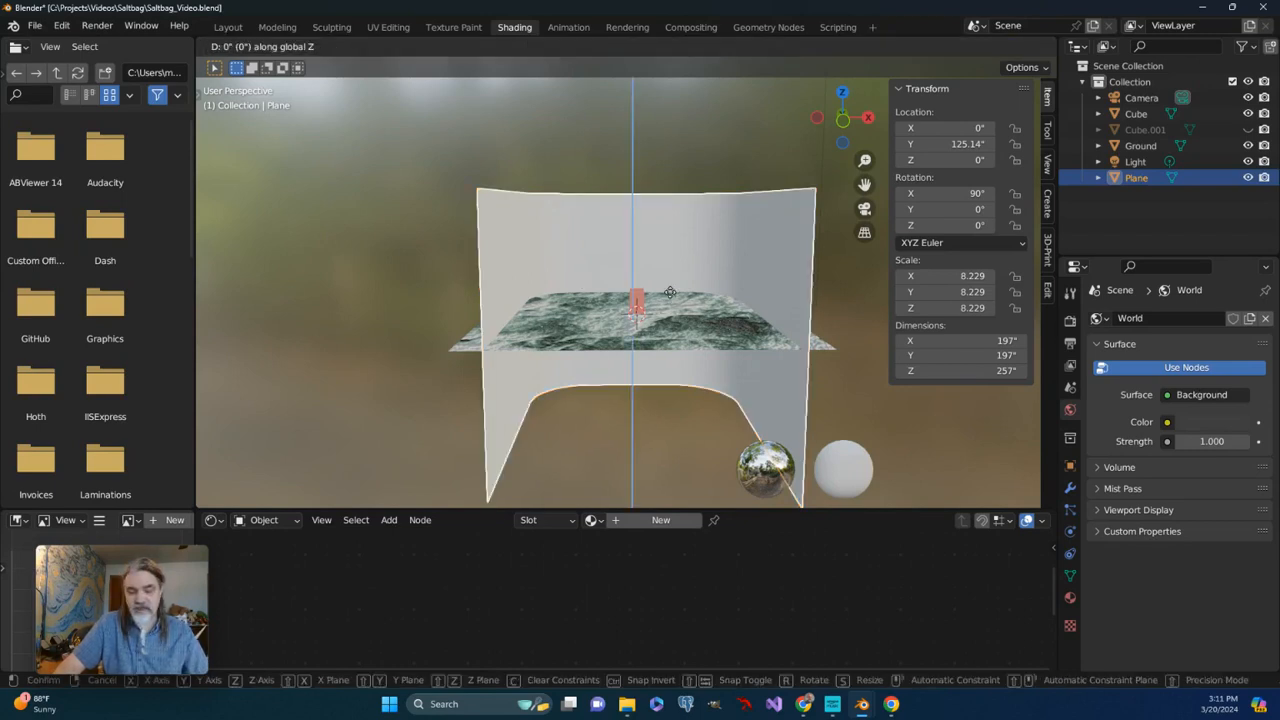
pyautogui.click(690, 202)
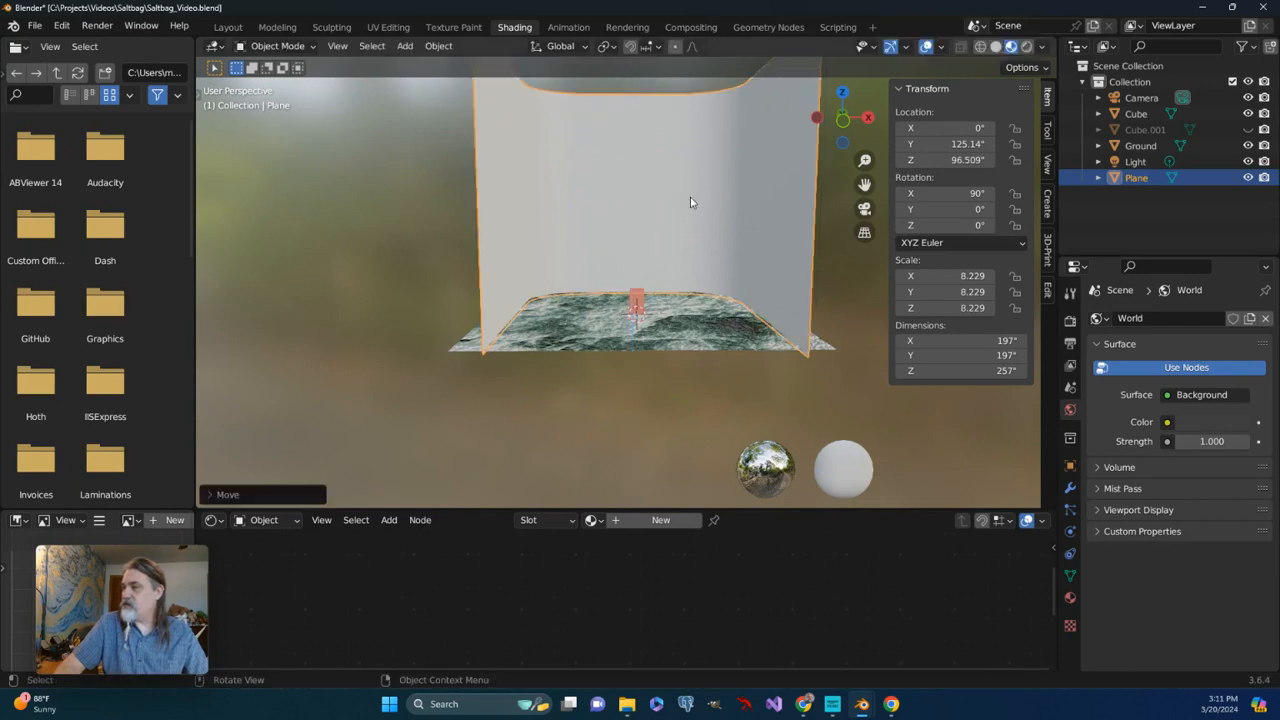
# Create a new material on the backdrop plane and name it Water
pyautogui.scroll(-3, 674, 211)
pyautogui.moveTo(674, 211); pyautogui.dragTo(708, 392, button='middle')
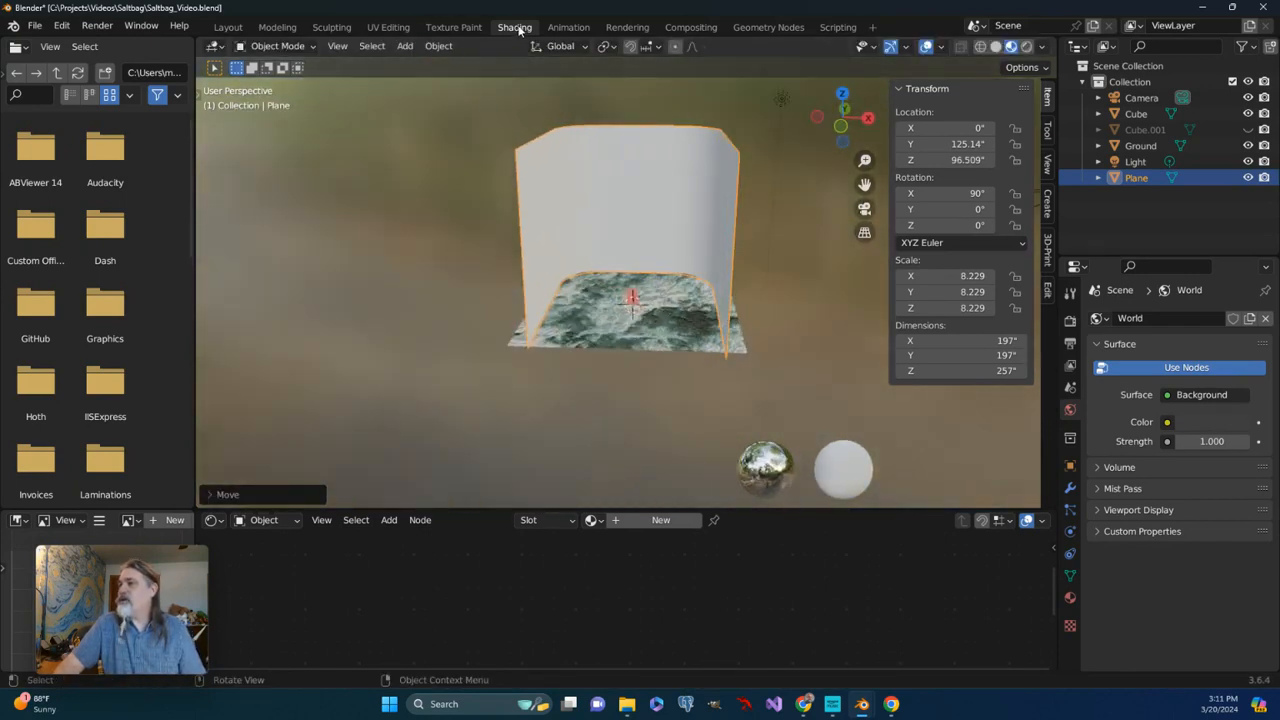
pyautogui.click(661, 521)
pyautogui.doubleClick(657, 520)
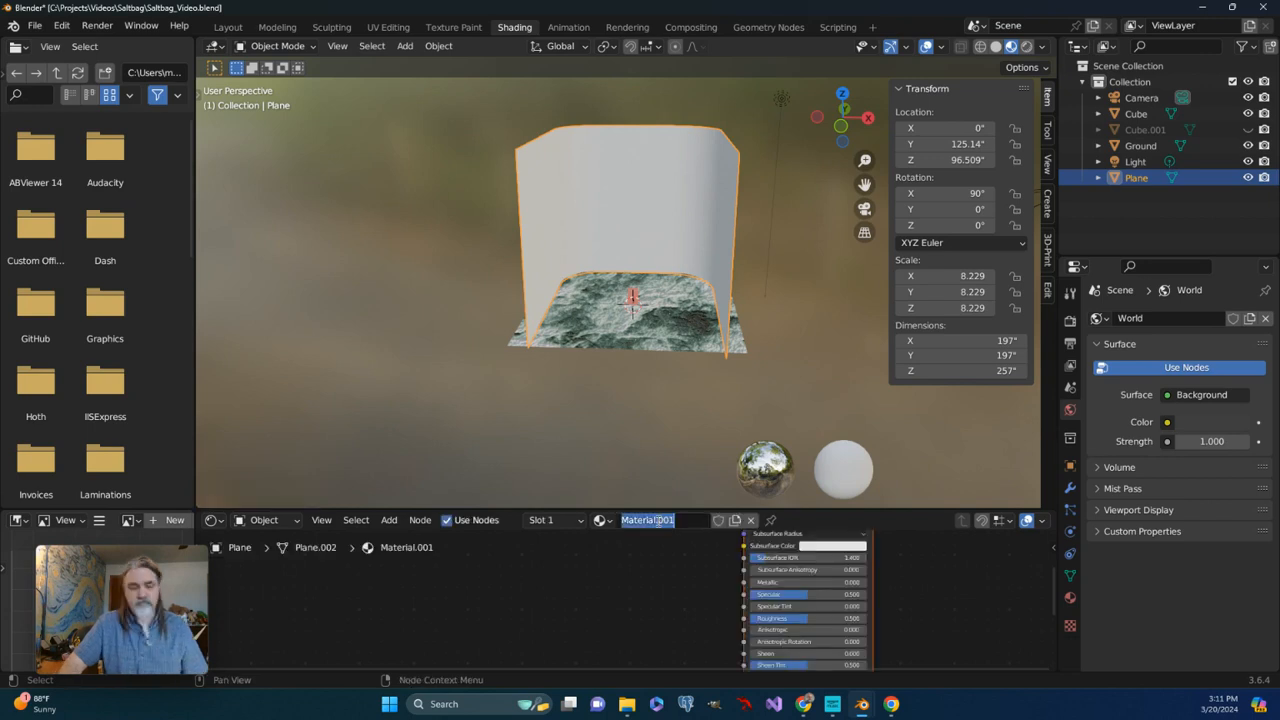
pyautogui.write('Wa')
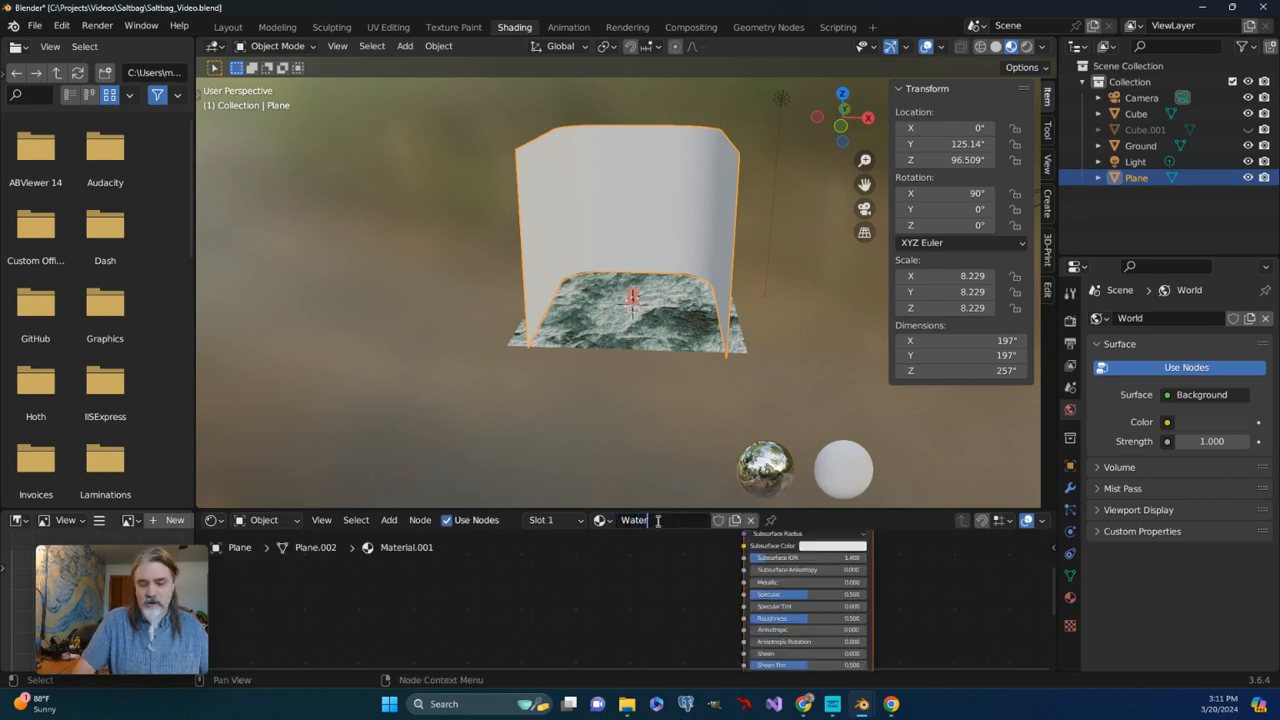
pyautogui.write('ter')
pyautogui.press('Return')
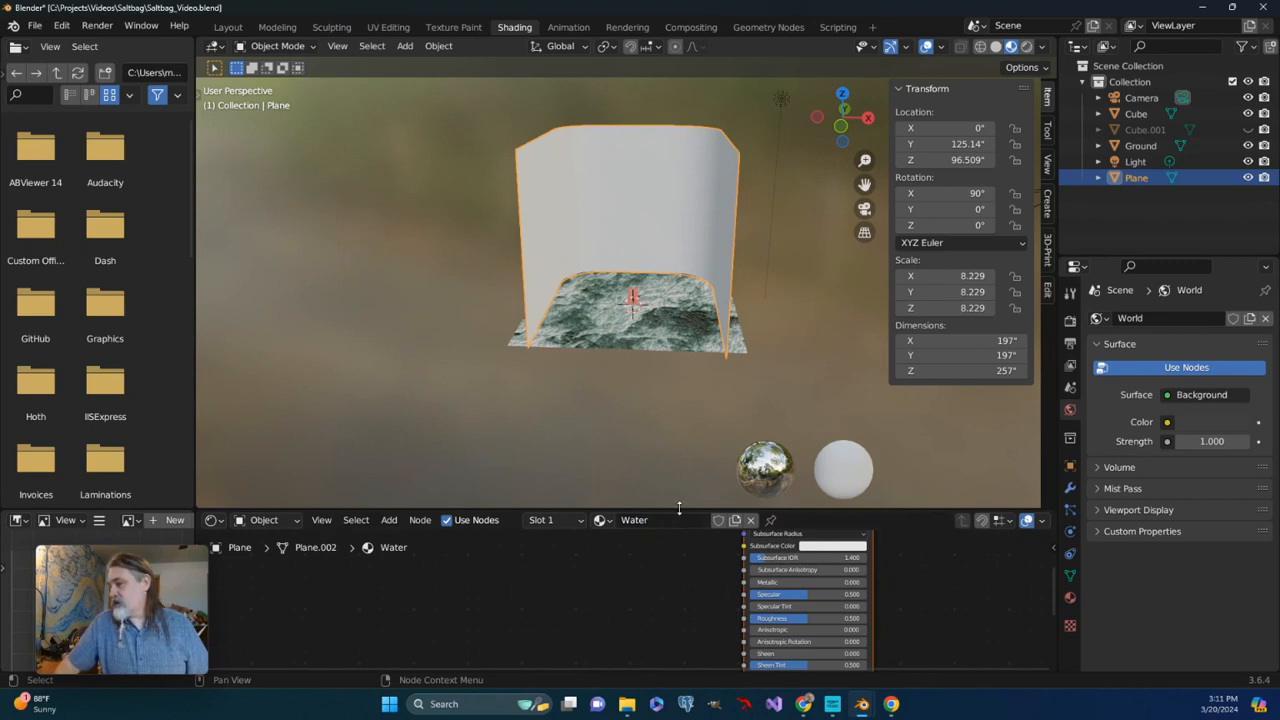
# Enlarge the shader editor and set the Principled BSDF base color to a light blue-violet
pyautogui.moveTo(679, 508); pyautogui.dragTo(685, 265)
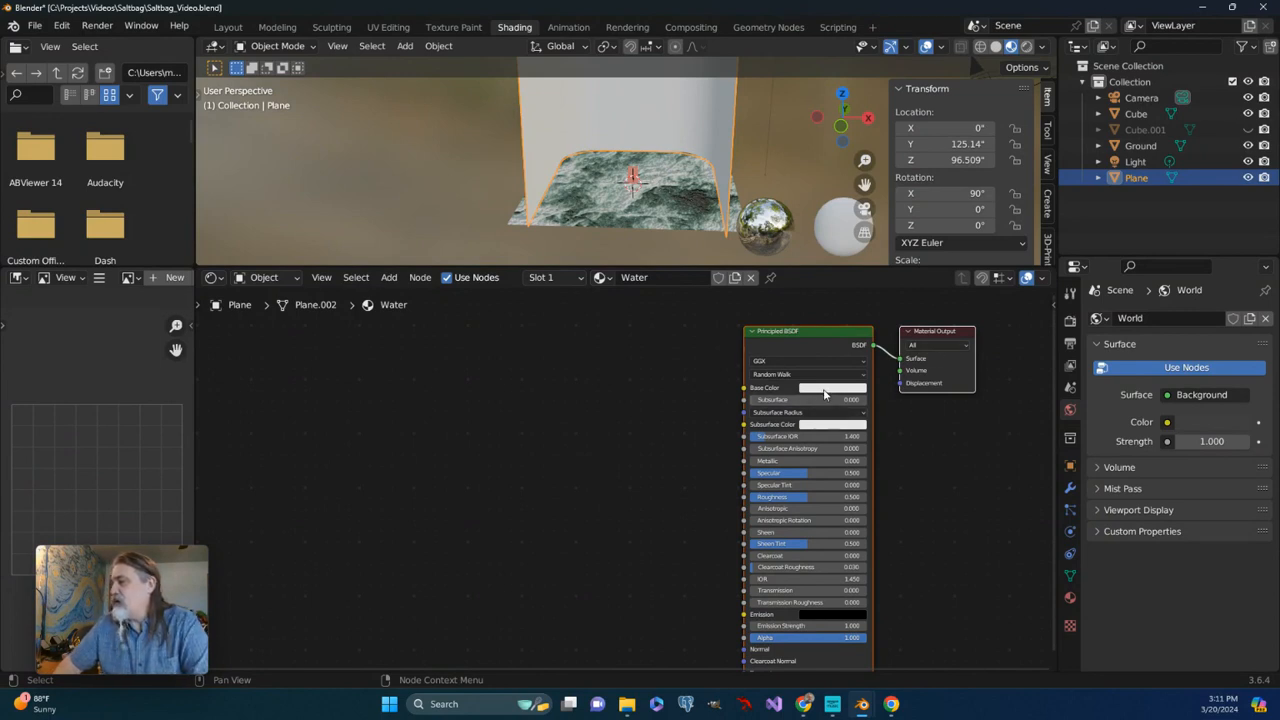
pyautogui.click(825, 388)
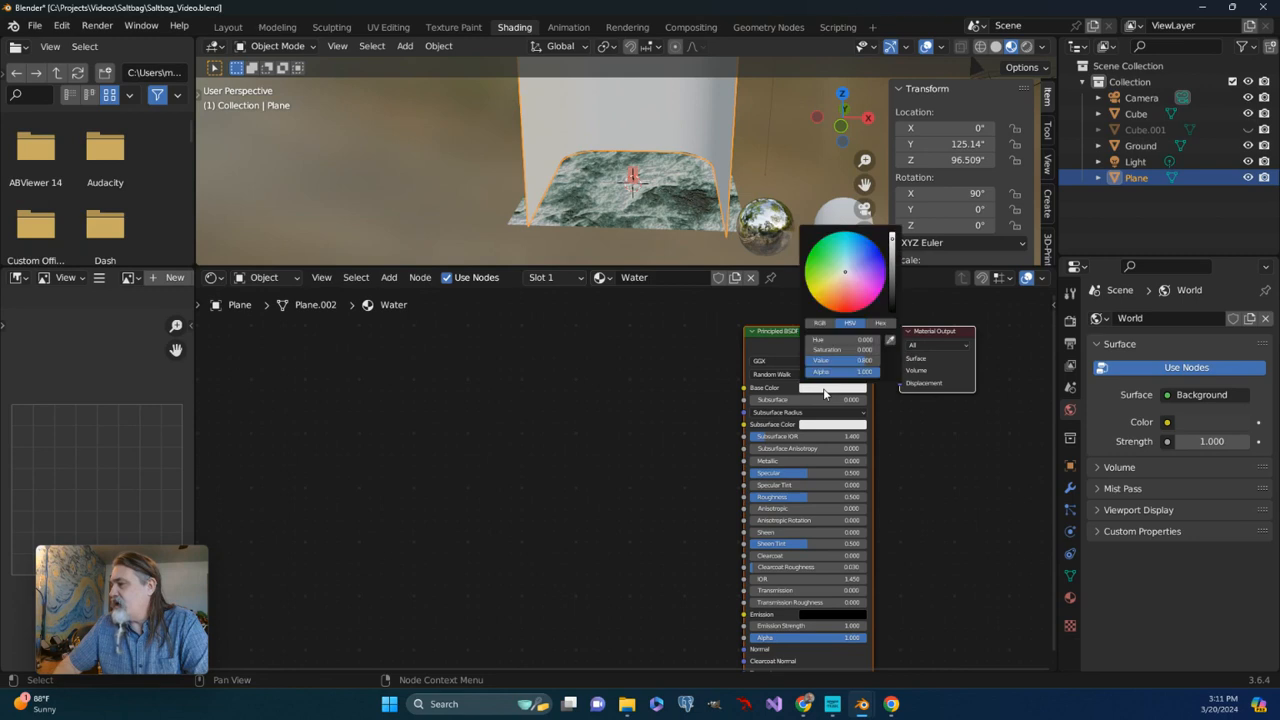
pyautogui.click(857, 270)
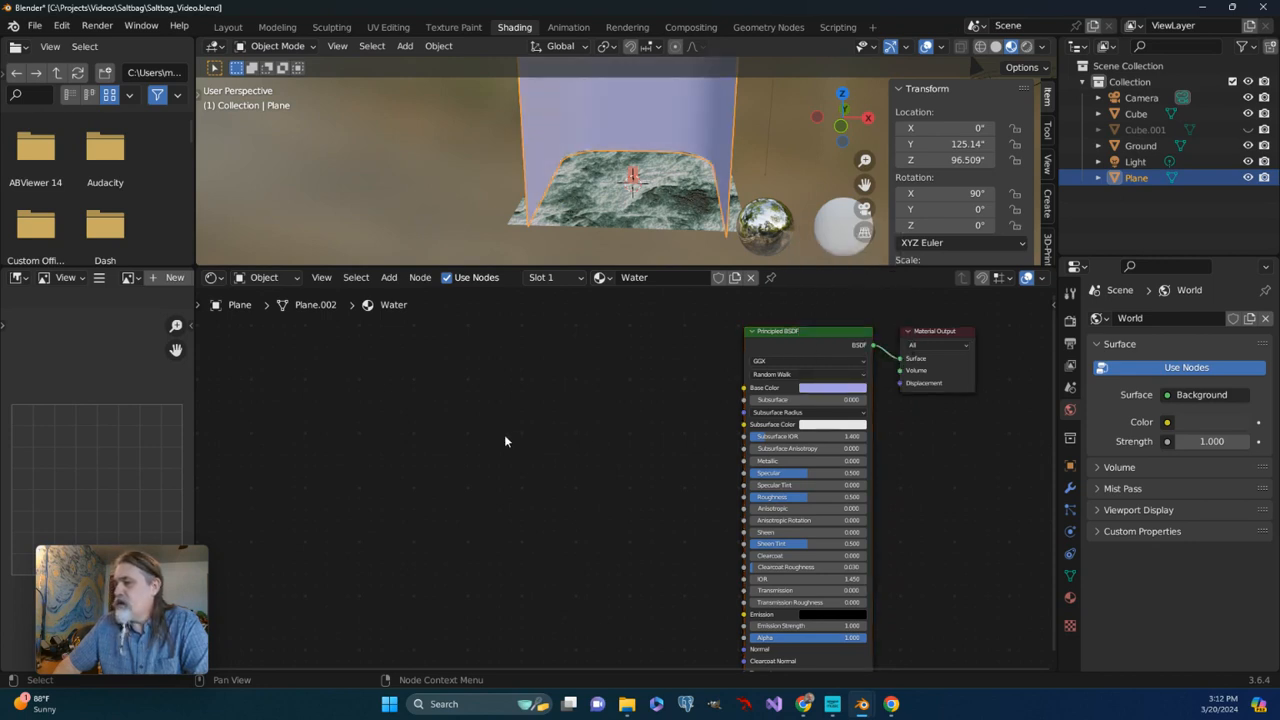
# Add a Musgrave Texture node to the Water material, placed before the Principled BSDF node
pyautogui.click(389, 277)
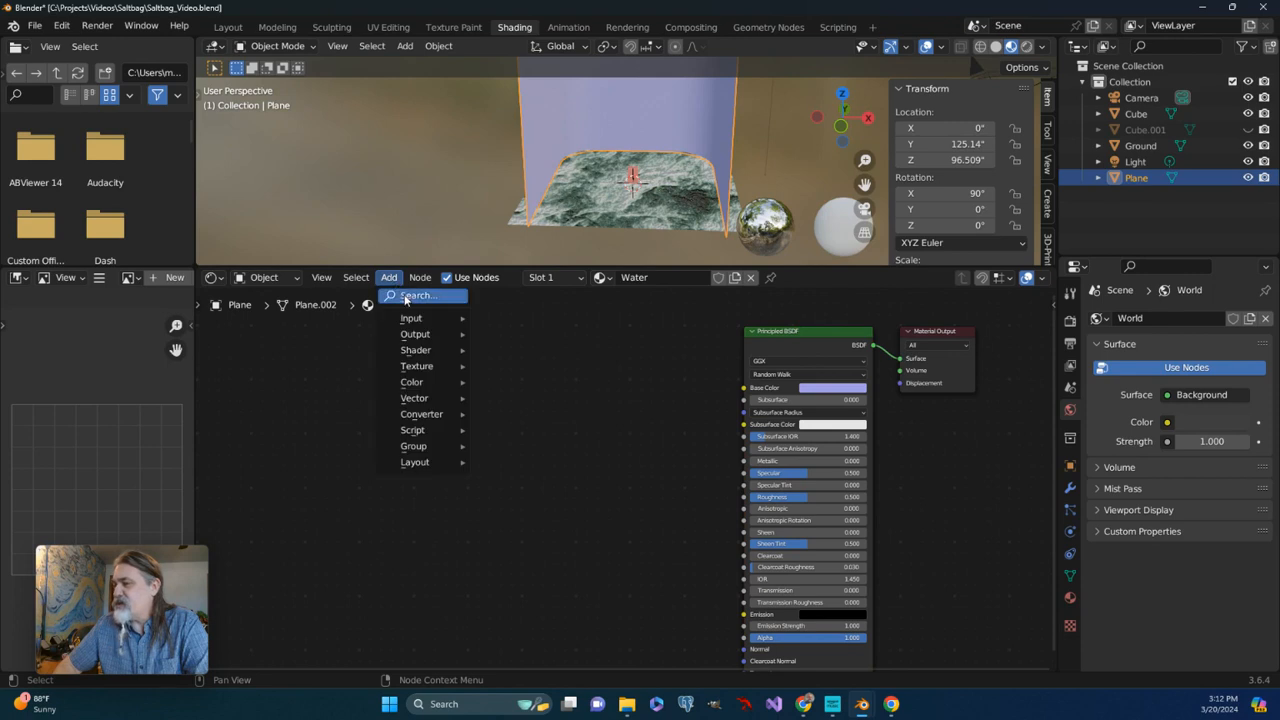
pyautogui.click(408, 295)
pyautogui.write('m')
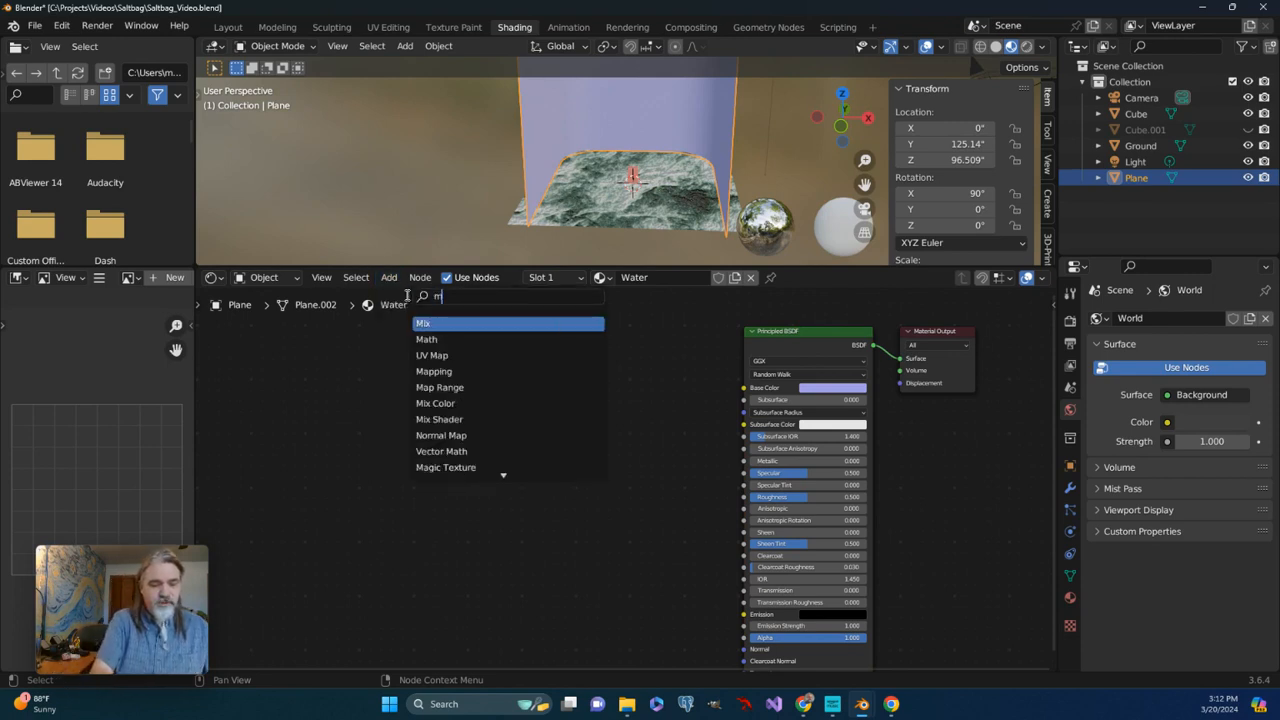
pyautogui.write('us')
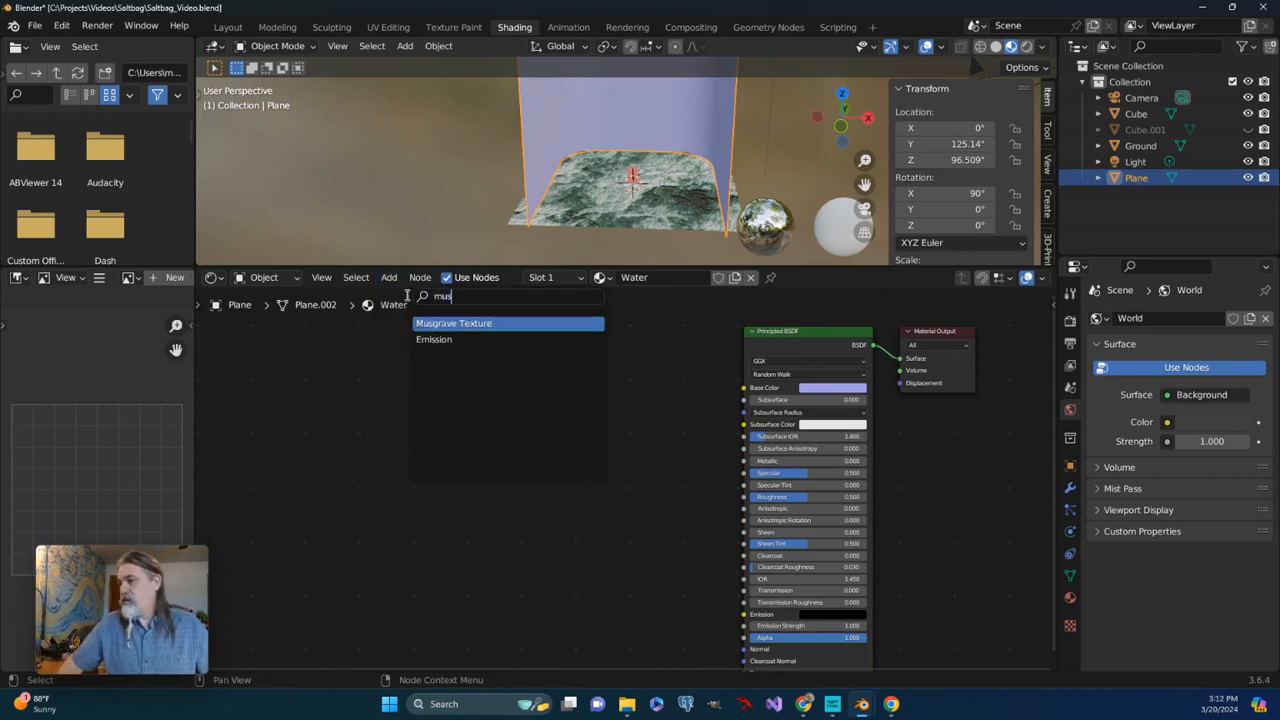
pyautogui.click(437, 322)
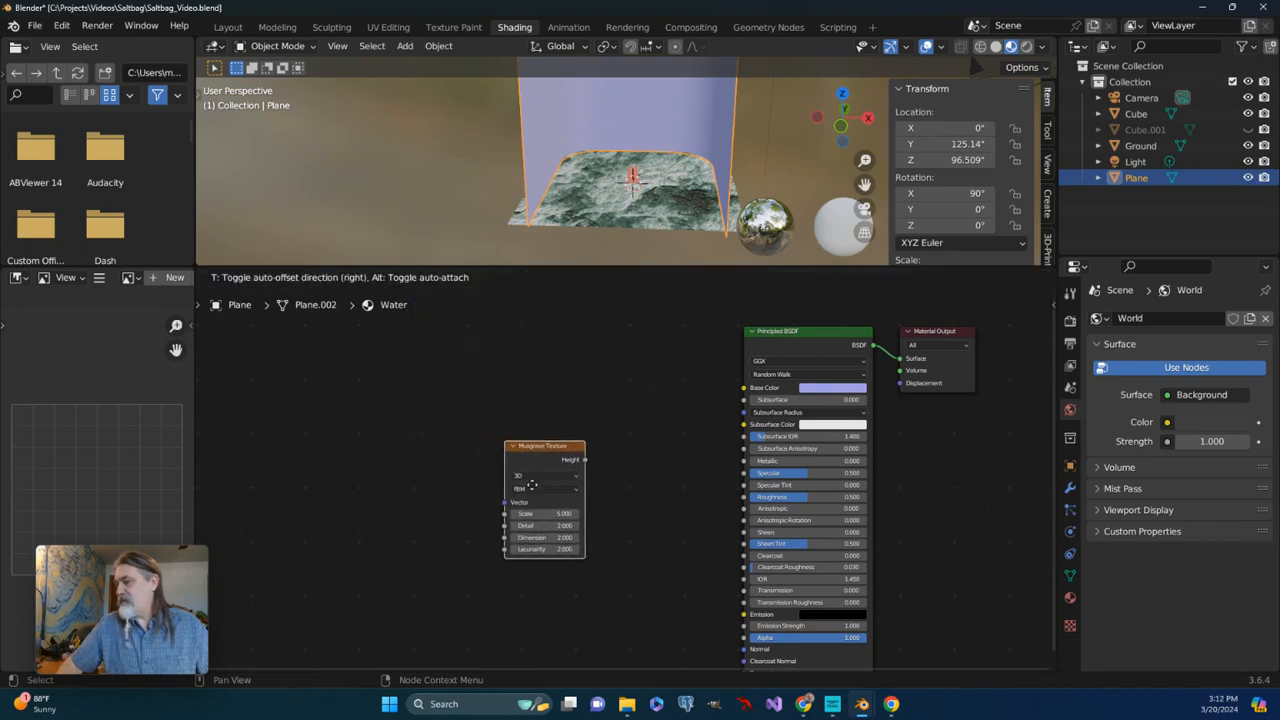
pyautogui.click(531, 467)
# Connect the Musgrave Texture's Height output to the Principled BSDF's Normal input
pyautogui.scroll(-3, 592, 512)
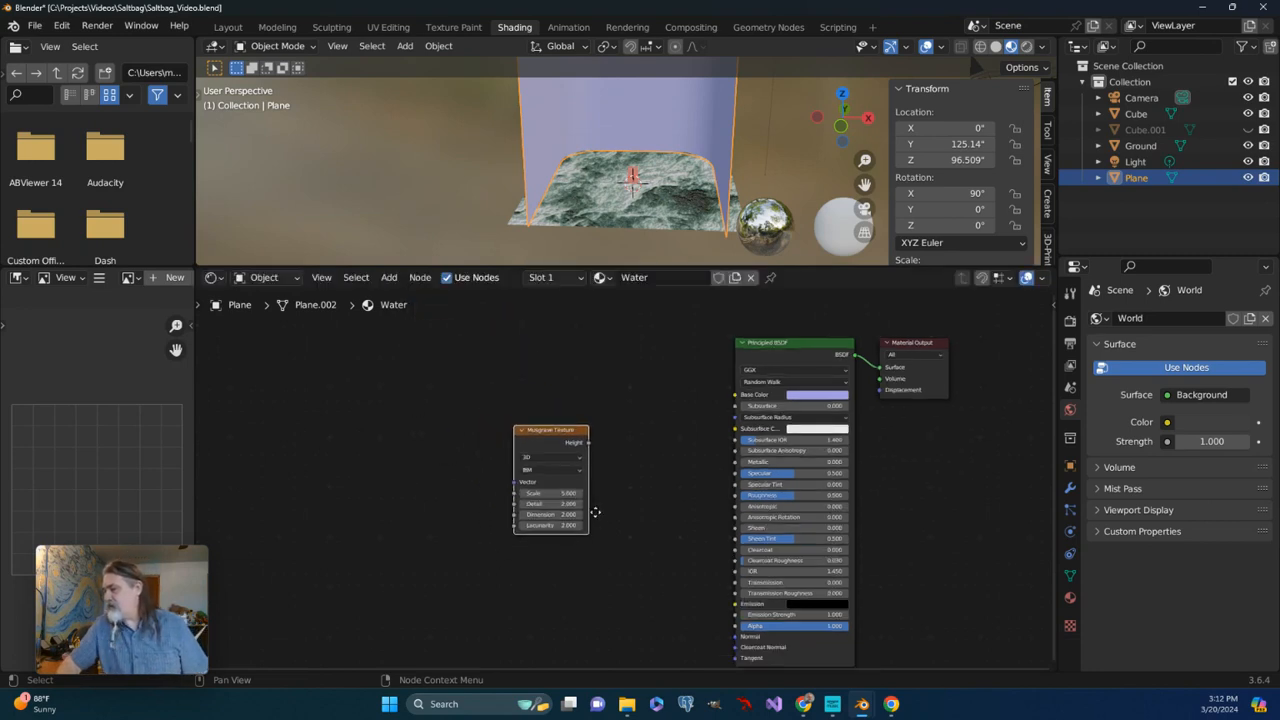
pyautogui.moveTo(580, 473); pyautogui.dragTo(576, 479, button='middle')
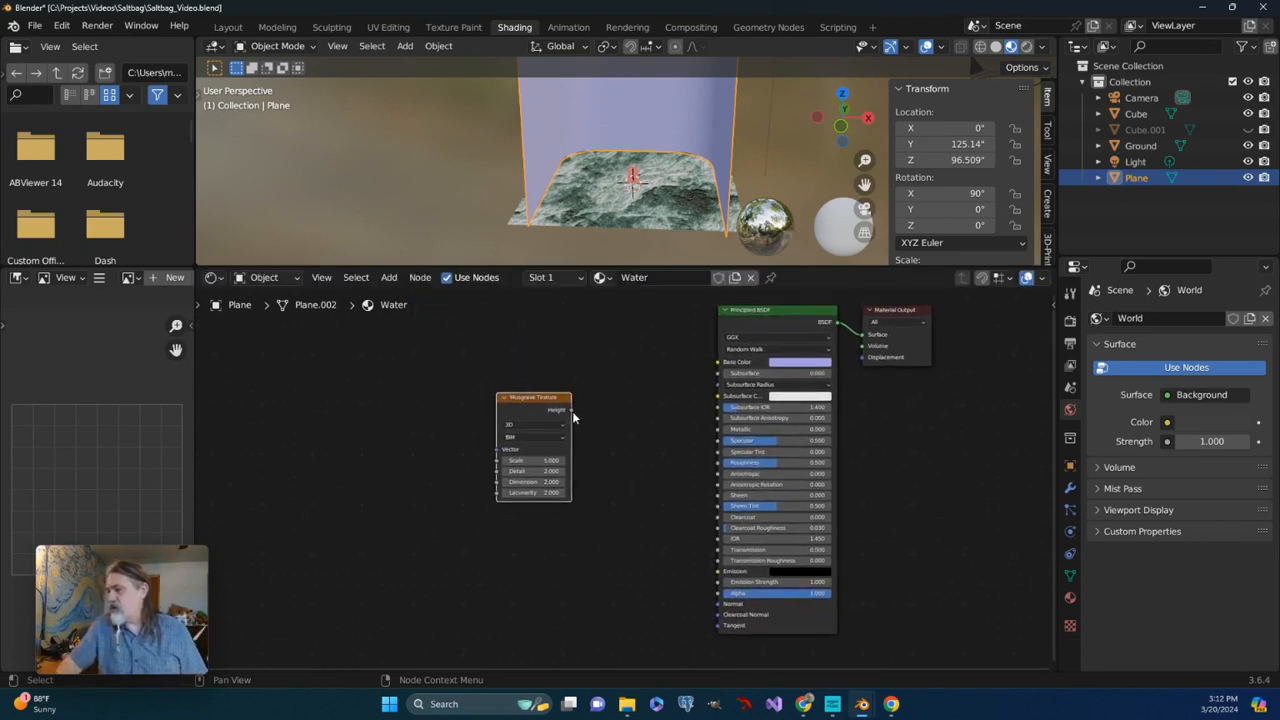
pyautogui.moveTo(571, 410)
pyautogui.mouseDown()
pyautogui.moveTo(656, 570)
pyautogui.moveTo(719, 604)
pyautogui.mouseUp()
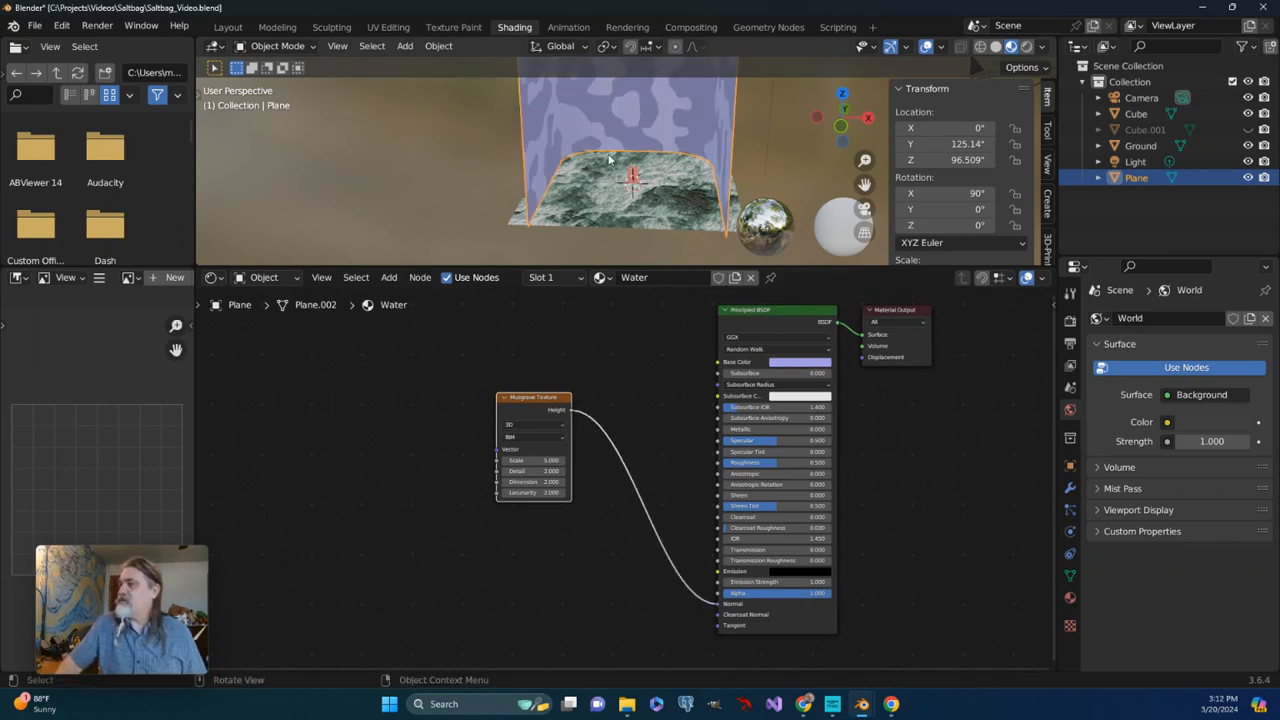
pyautogui.moveTo(609, 158); pyautogui.dragTo(595, 205, button='middle')
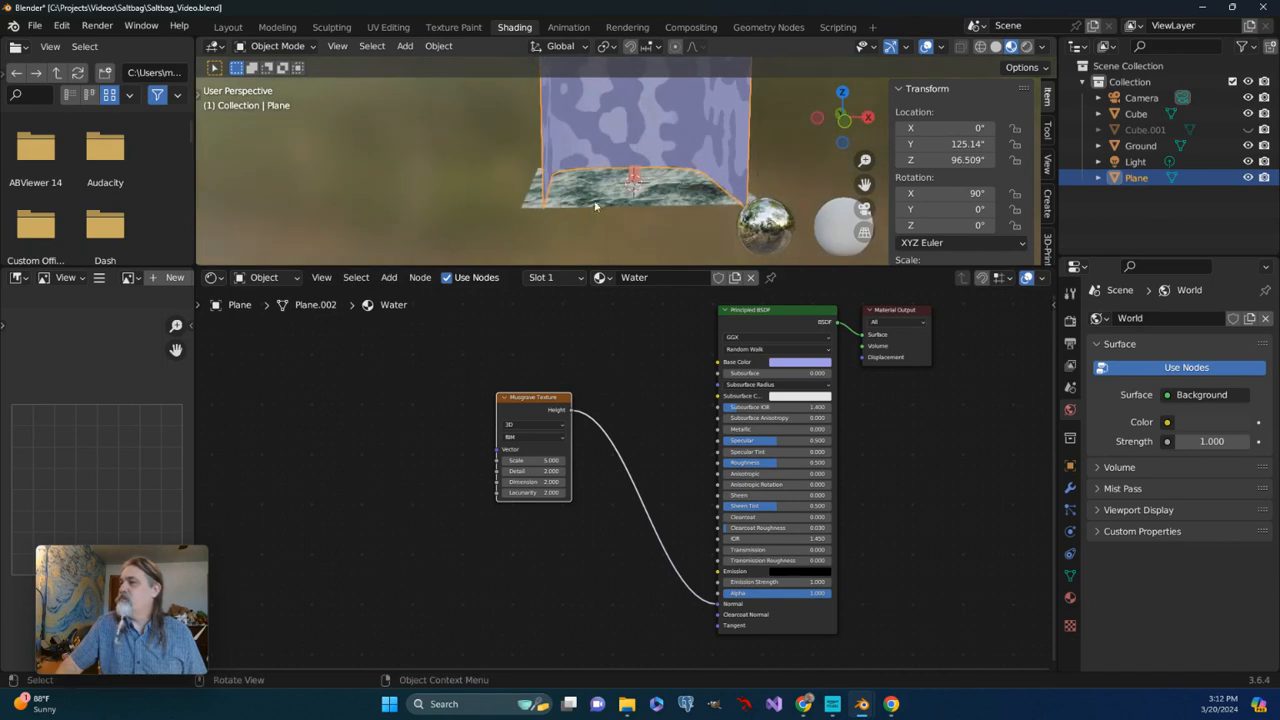
# Move the Musgrave Texture node farther from the Principled BSDF and insert a Bump node on the link between them
pyautogui.moveTo(601, 266); pyautogui.dragTo(601, 248)
pyautogui.moveTo(551, 391); pyautogui.dragTo(494, 414)
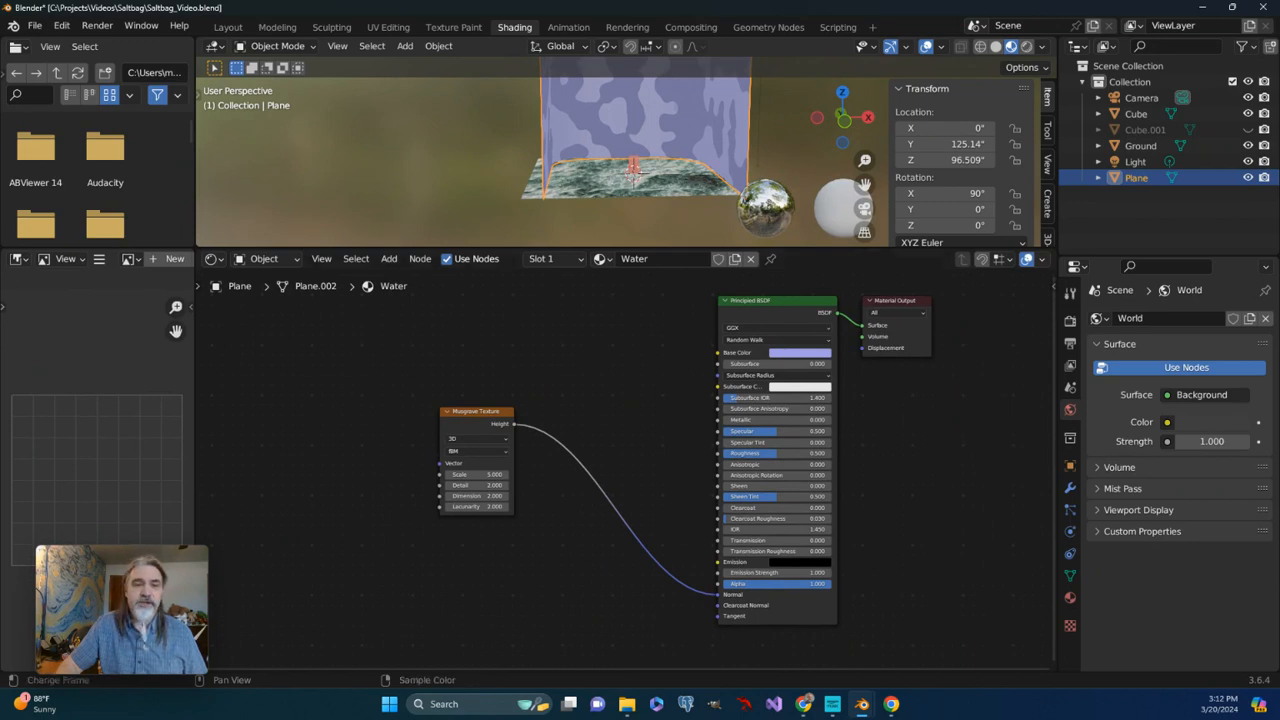
pyautogui.click(389, 258)
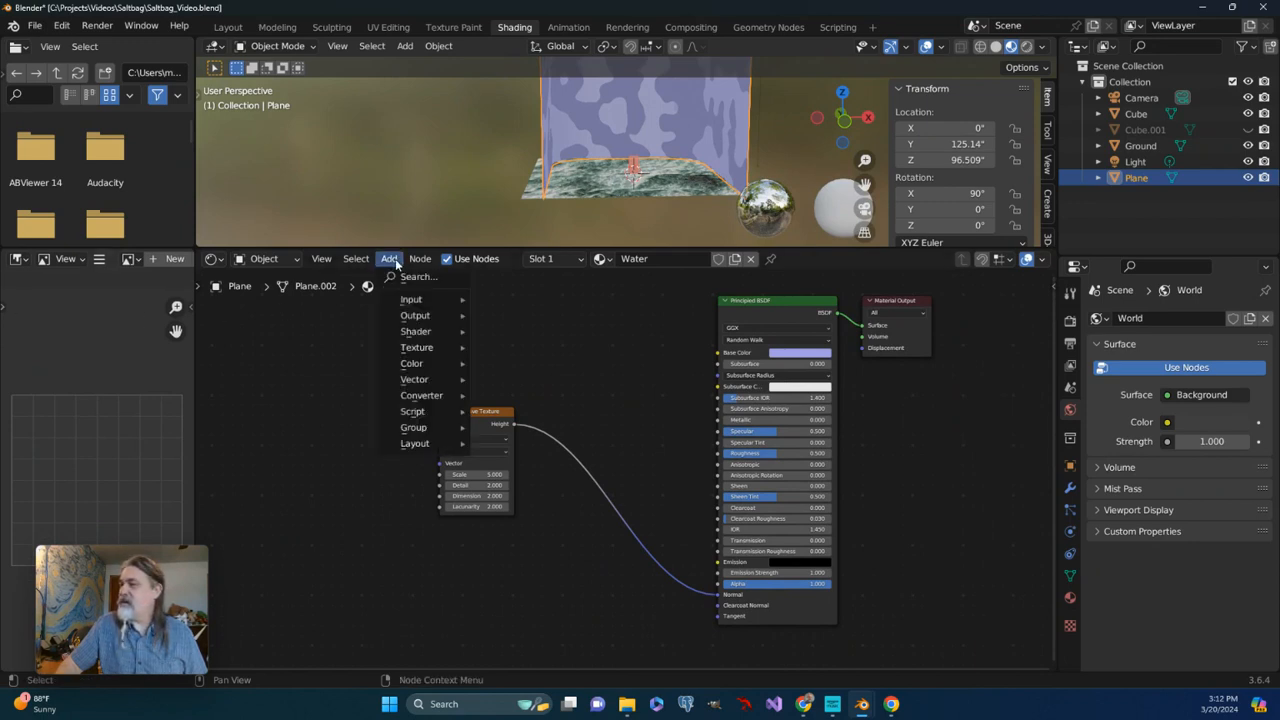
pyautogui.click(409, 278)
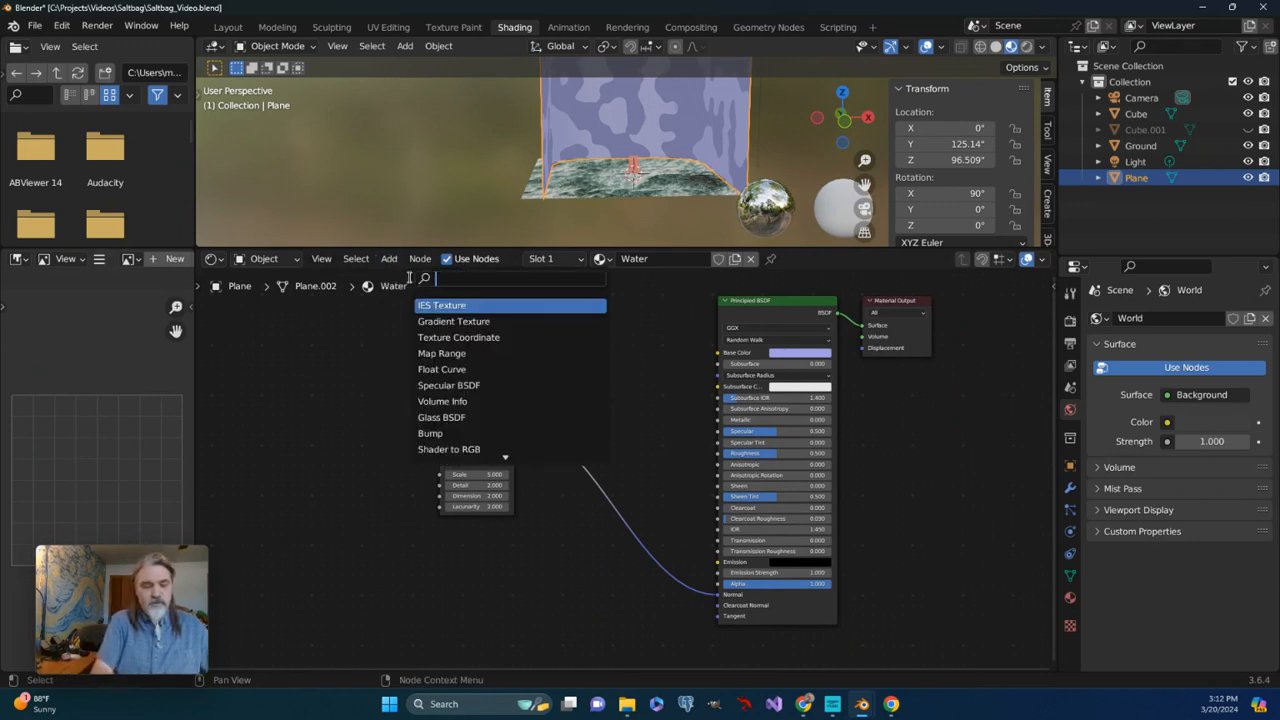
pyautogui.write('bum')
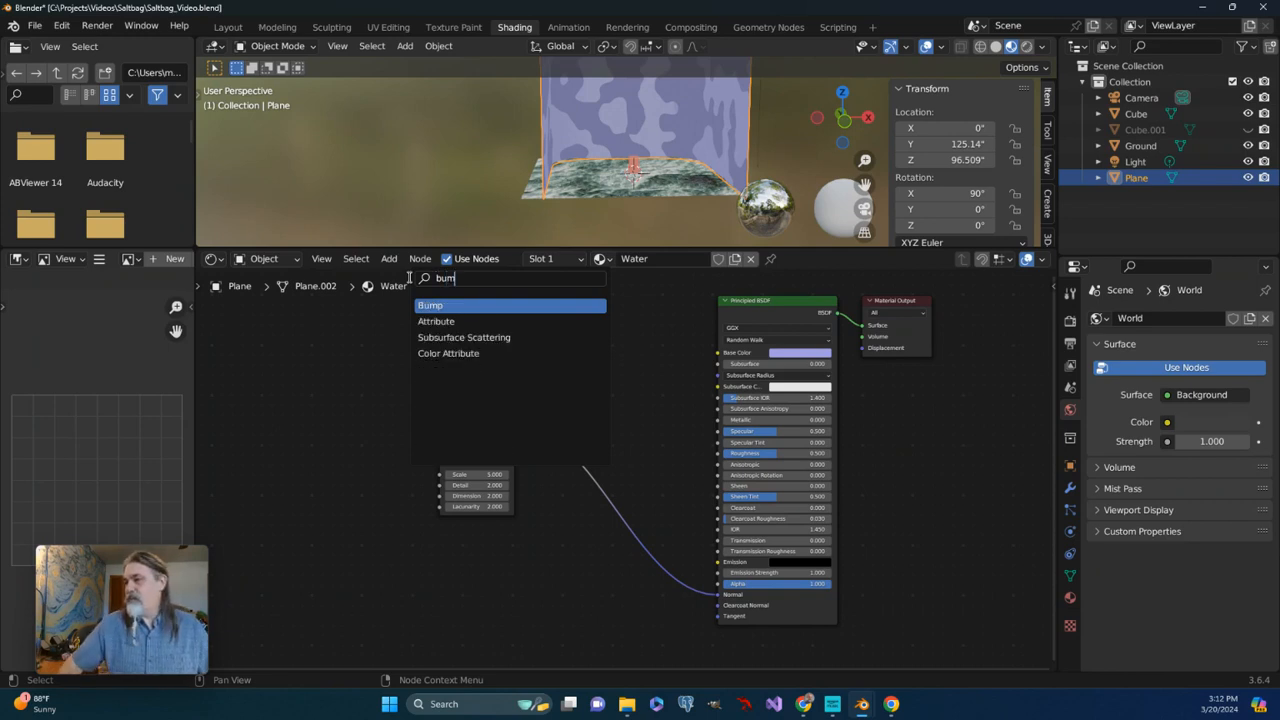
pyautogui.click(465, 308)
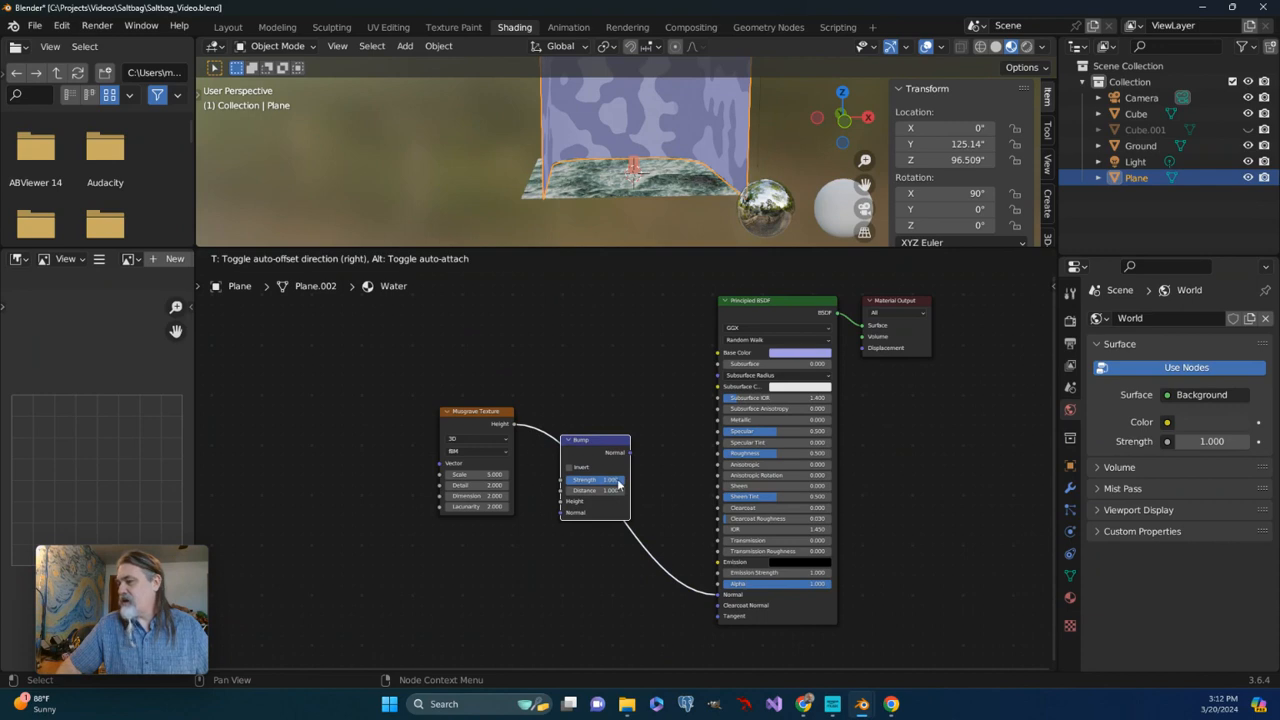
pyautogui.click(619, 484)
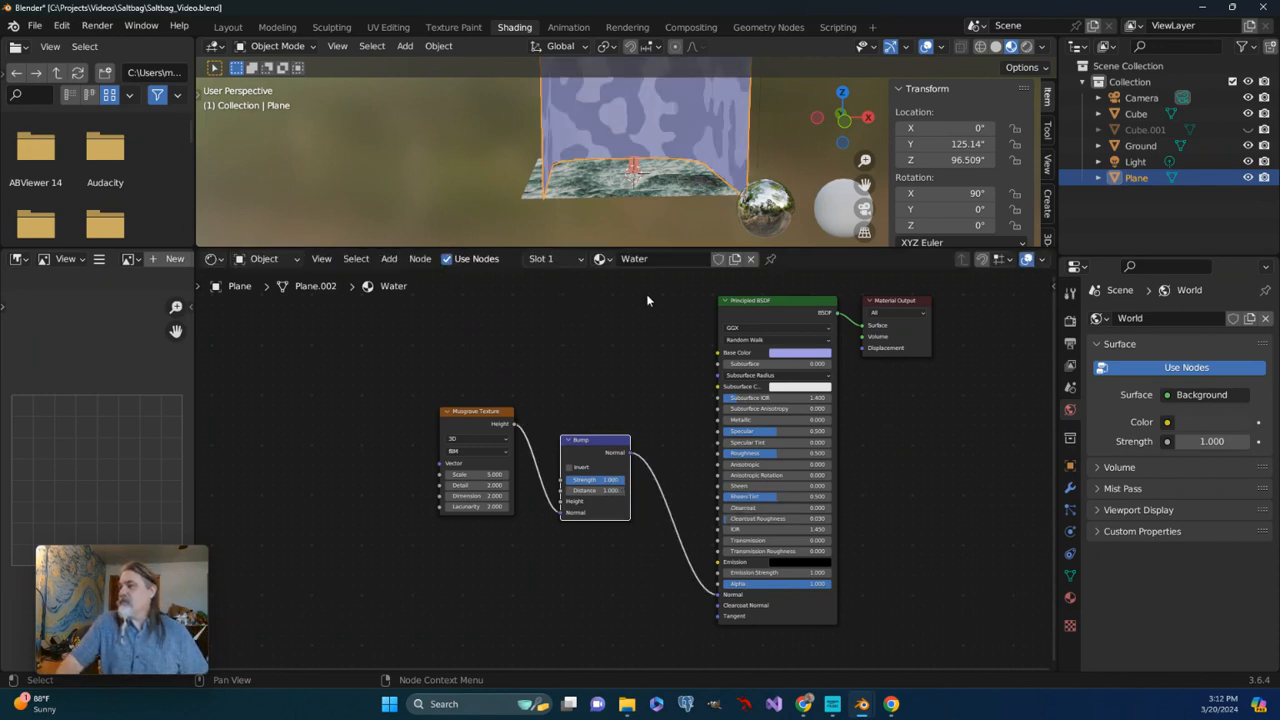
# Reroute the Musgrave Texture's Height link from the Bump node's Normal input to its Height input
pyautogui.moveTo(650, 195); pyautogui.dragTo(624, 289, button='middle')
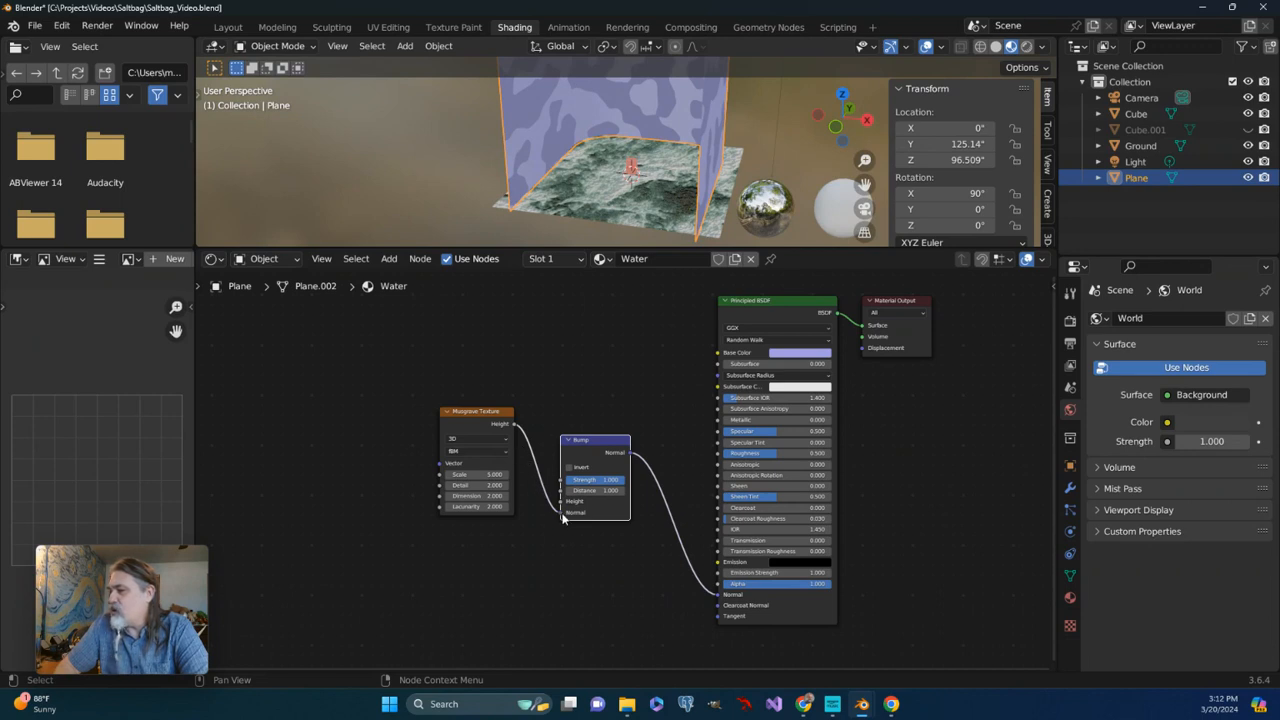
pyautogui.moveTo(563, 513); pyautogui.dragTo(561, 501)
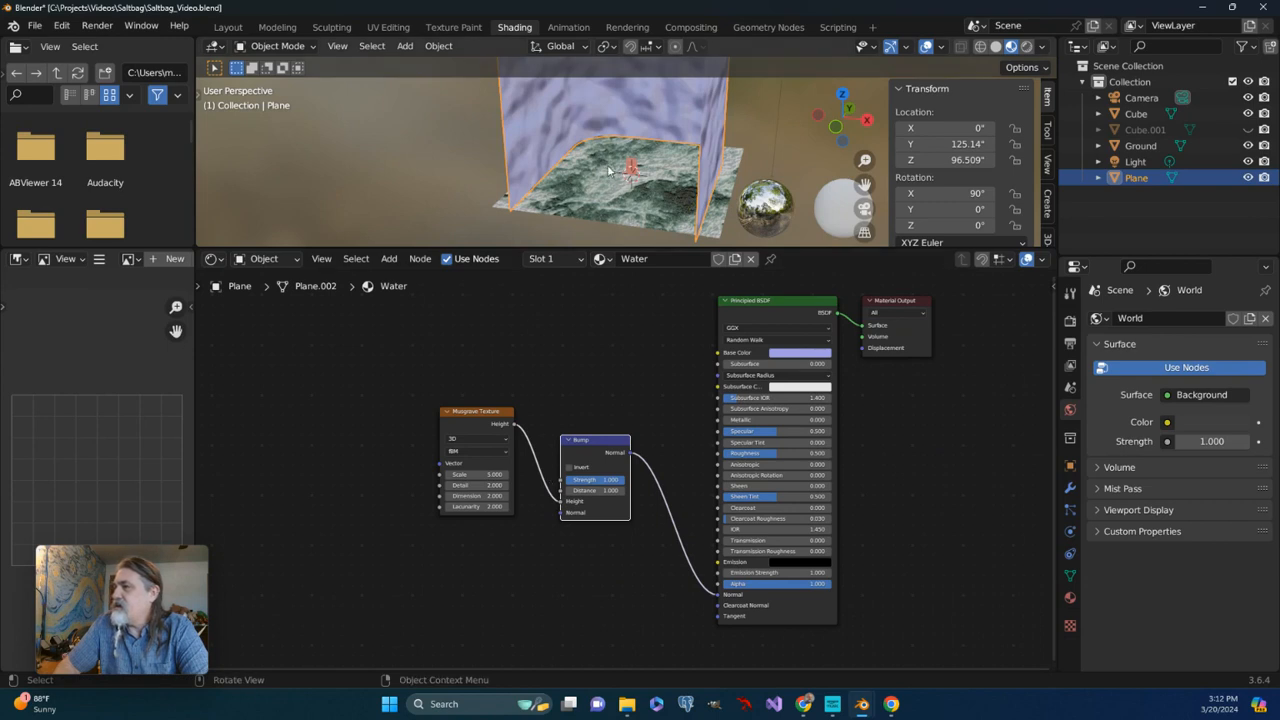
pyautogui.moveTo(660, 190); pyautogui.dragTo(723, 212, button='middle')
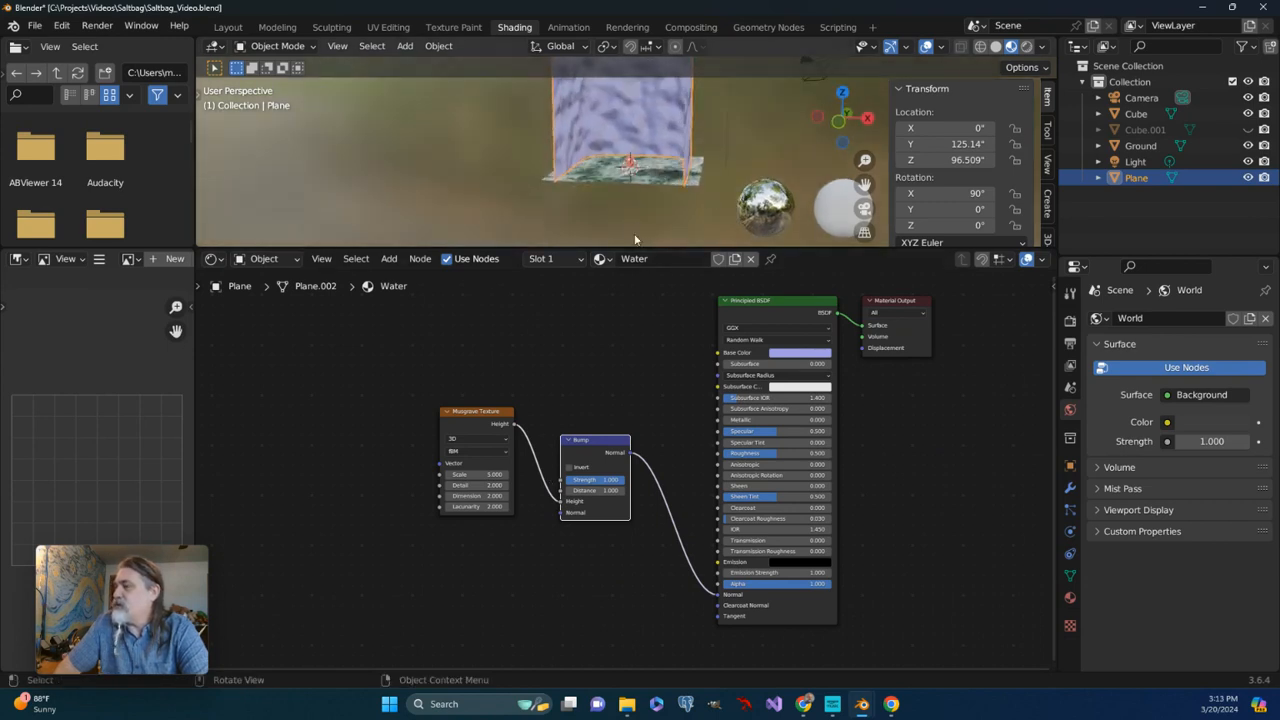
# Enlarge the 3D viewport and reduce the Bump node's strength to about 0.629
pyautogui.moveTo(632, 245); pyautogui.dragTo(632, 337)
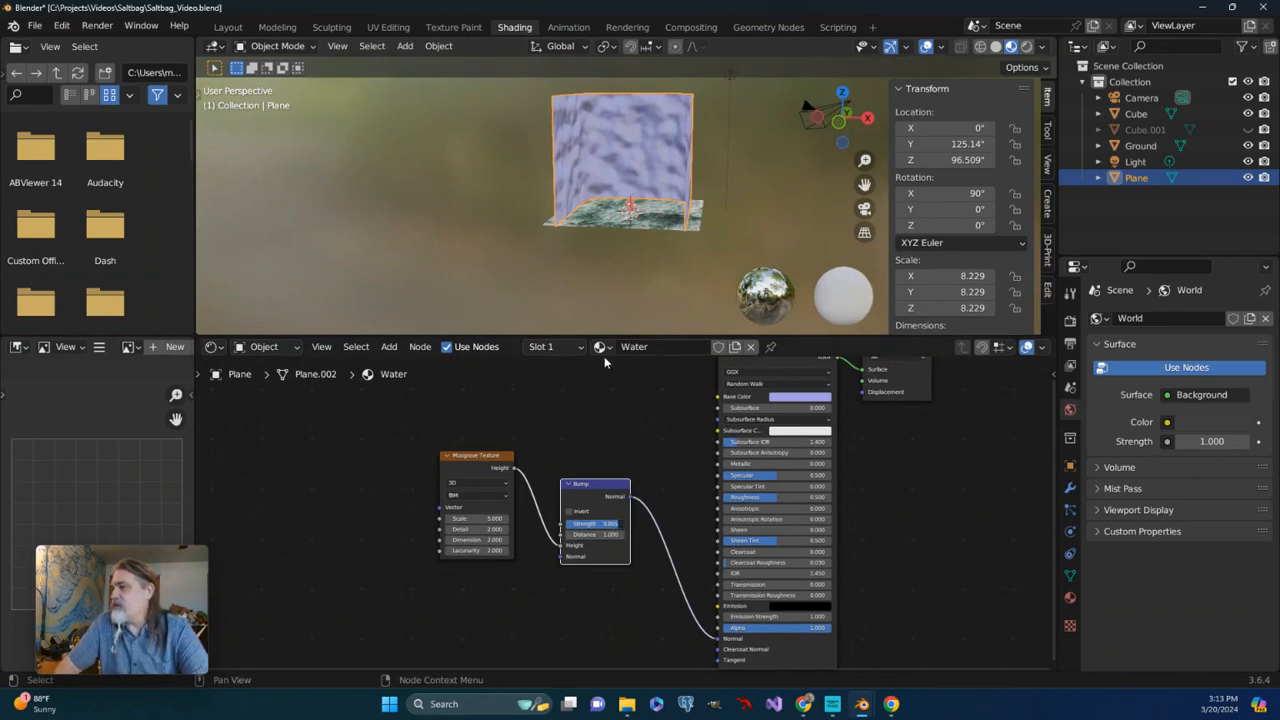
pyautogui.moveTo(606, 523); pyautogui.dragTo(594, 523)
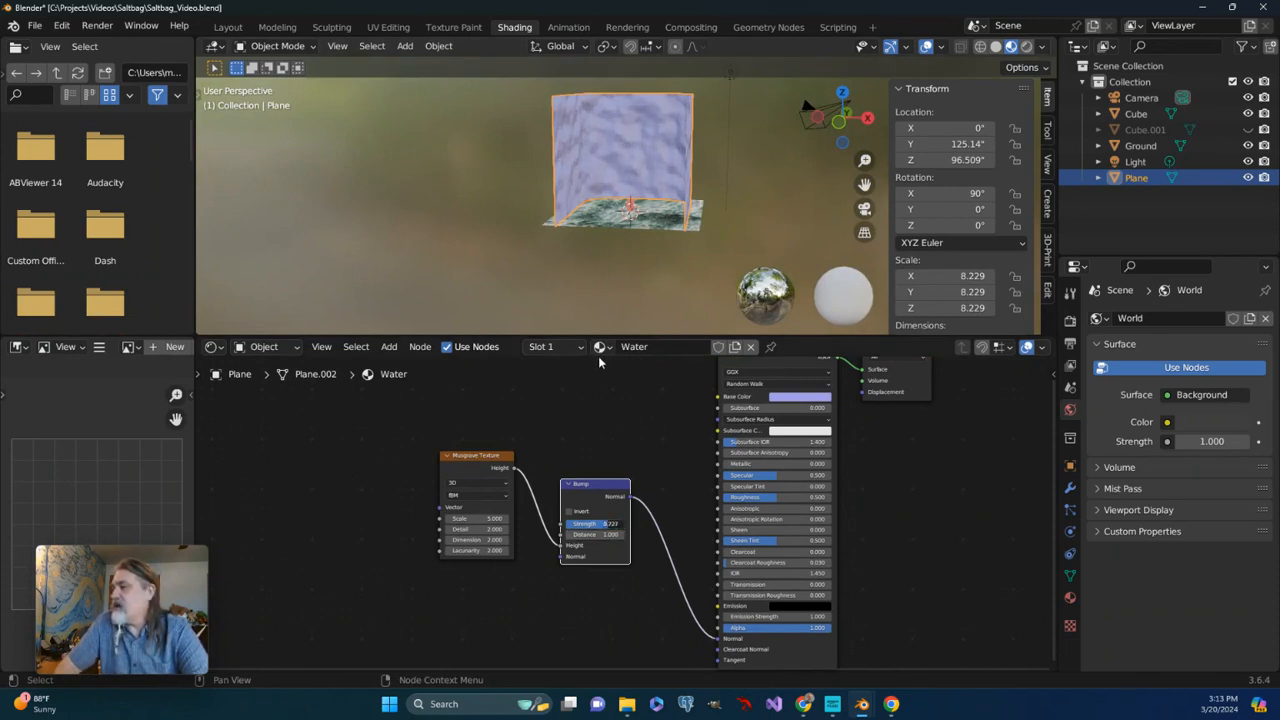
pyautogui.moveTo(599, 363); pyautogui.dragTo(592, 366)
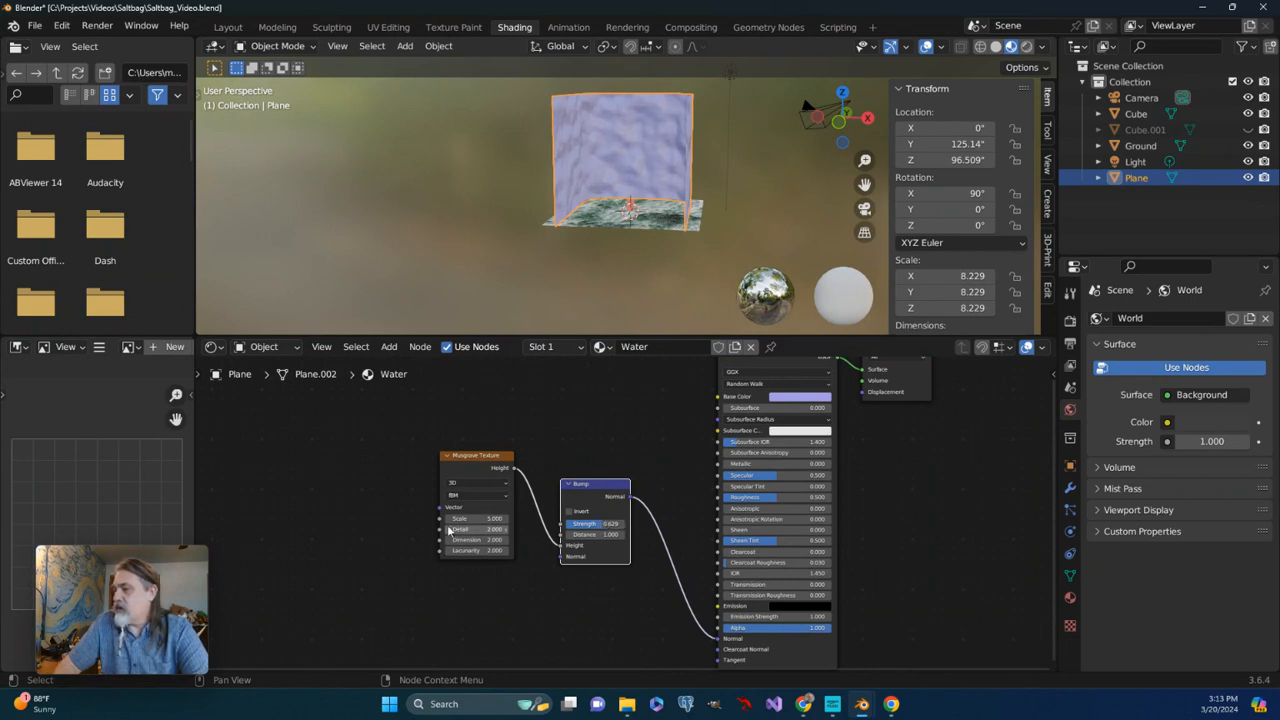
# Set the Musgrave Texture's scale to 4.5 and its lacunarity to 3.1
pyautogui.moveTo(460, 519); pyautogui.dragTo(781, 357)
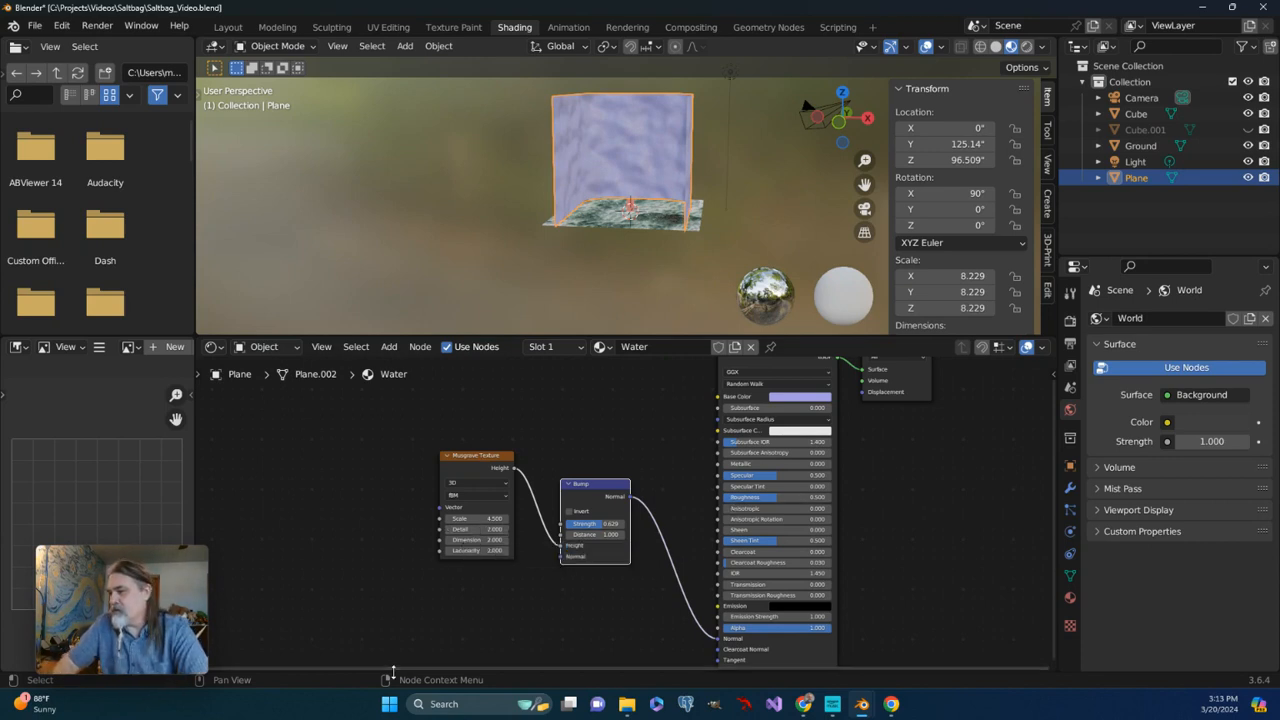
pyautogui.scroll(3, 411, 644)
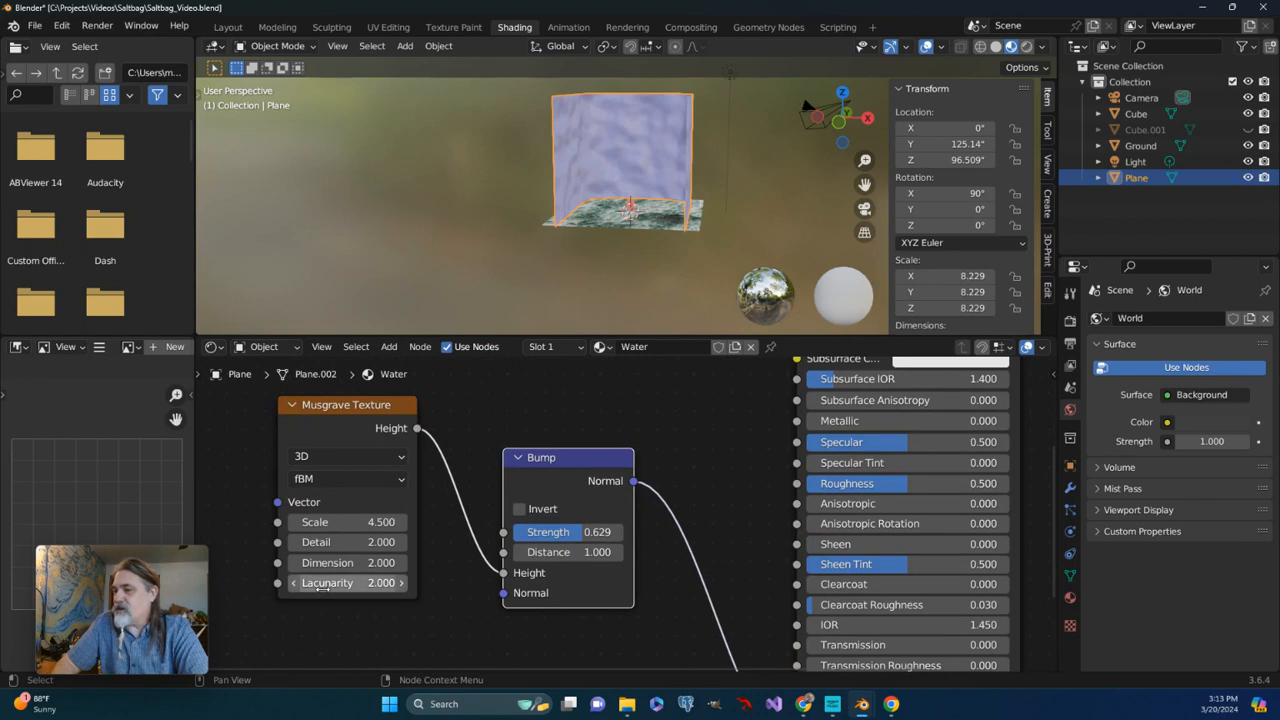
pyautogui.moveTo(322, 588); pyautogui.dragTo(655, 428)
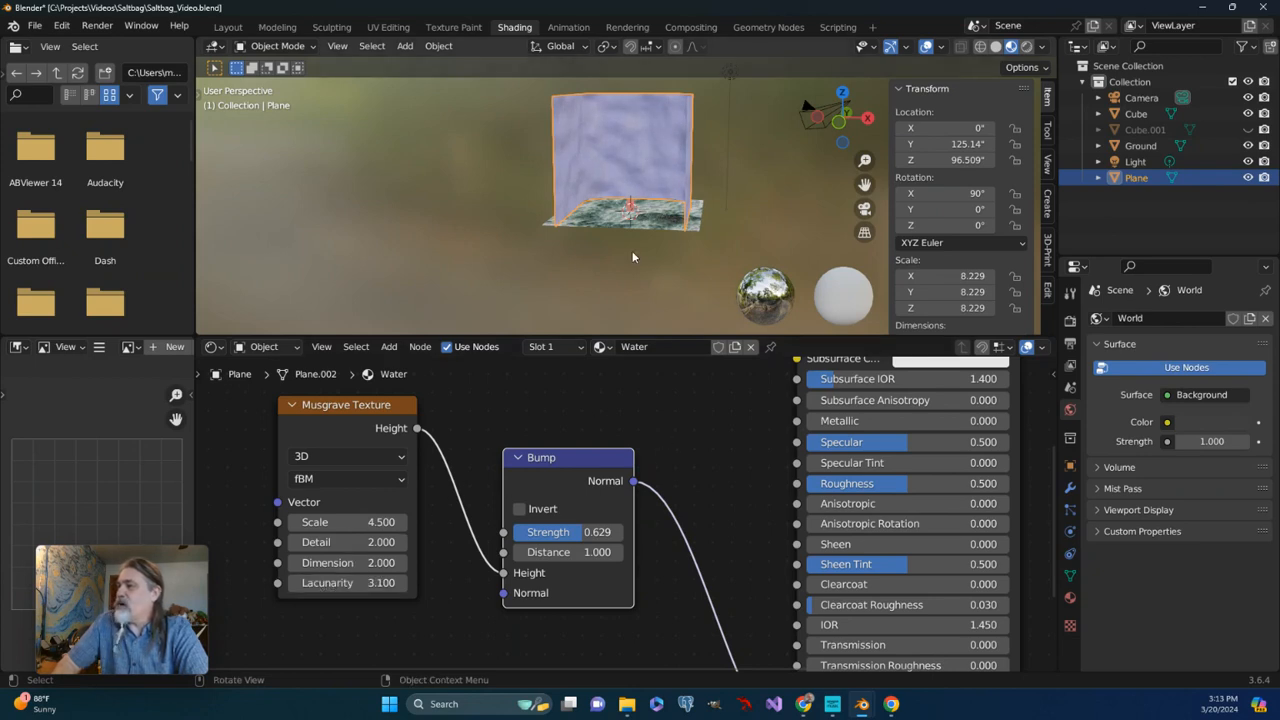
pyautogui.scroll(7, 632, 252)
pyautogui.moveTo(632, 252); pyautogui.dragTo(660, 242, button='middle')
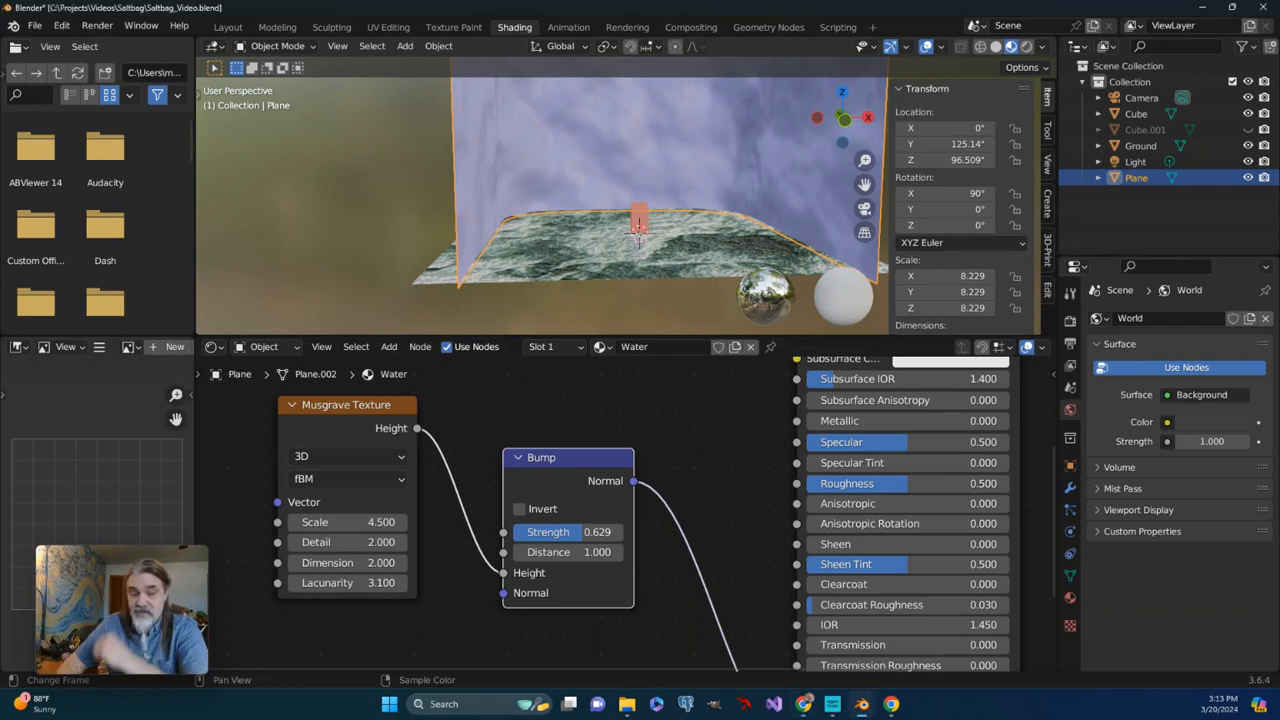
pyautogui.moveTo(489, 460); pyautogui.dragTo(607, 509, button='middle')
pyautogui.scroll(-6, 588, 167)
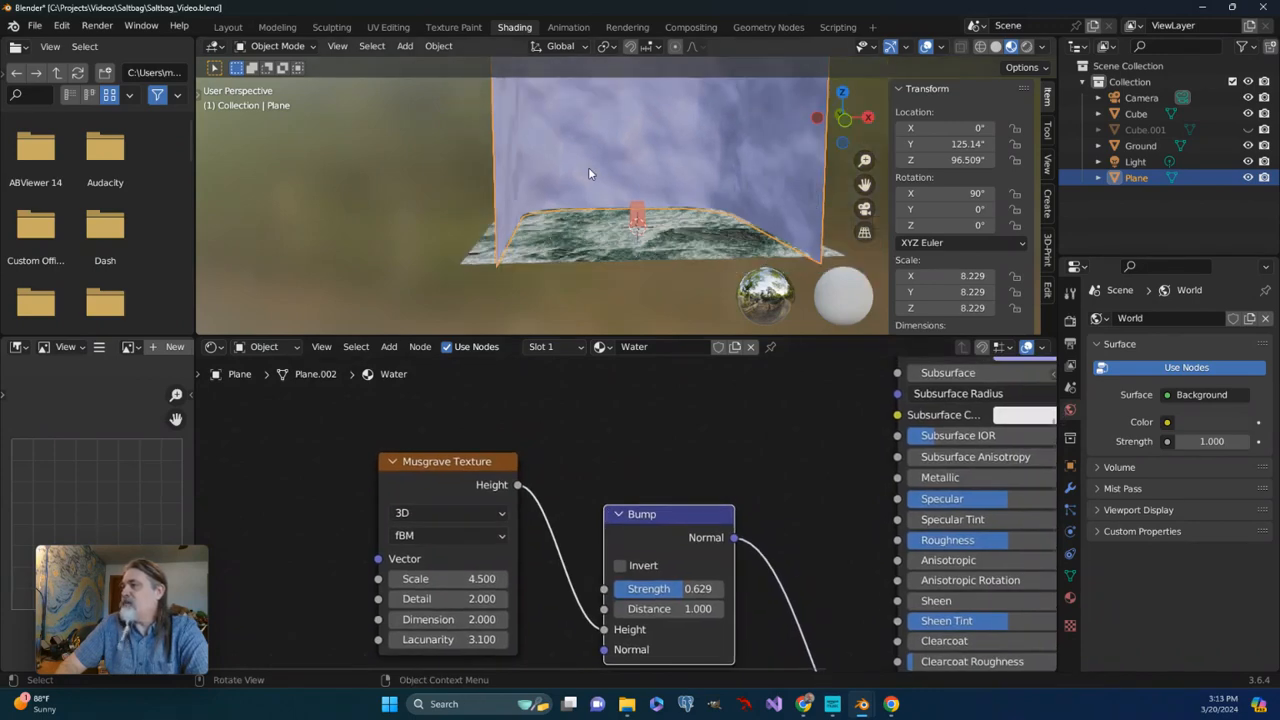
# Move the Musgrave Texture node closer to the Bump node and add a Texture Coordinate node ahead of it
pyautogui.moveTo(548, 176); pyautogui.dragTo(531, 170, button='middle')
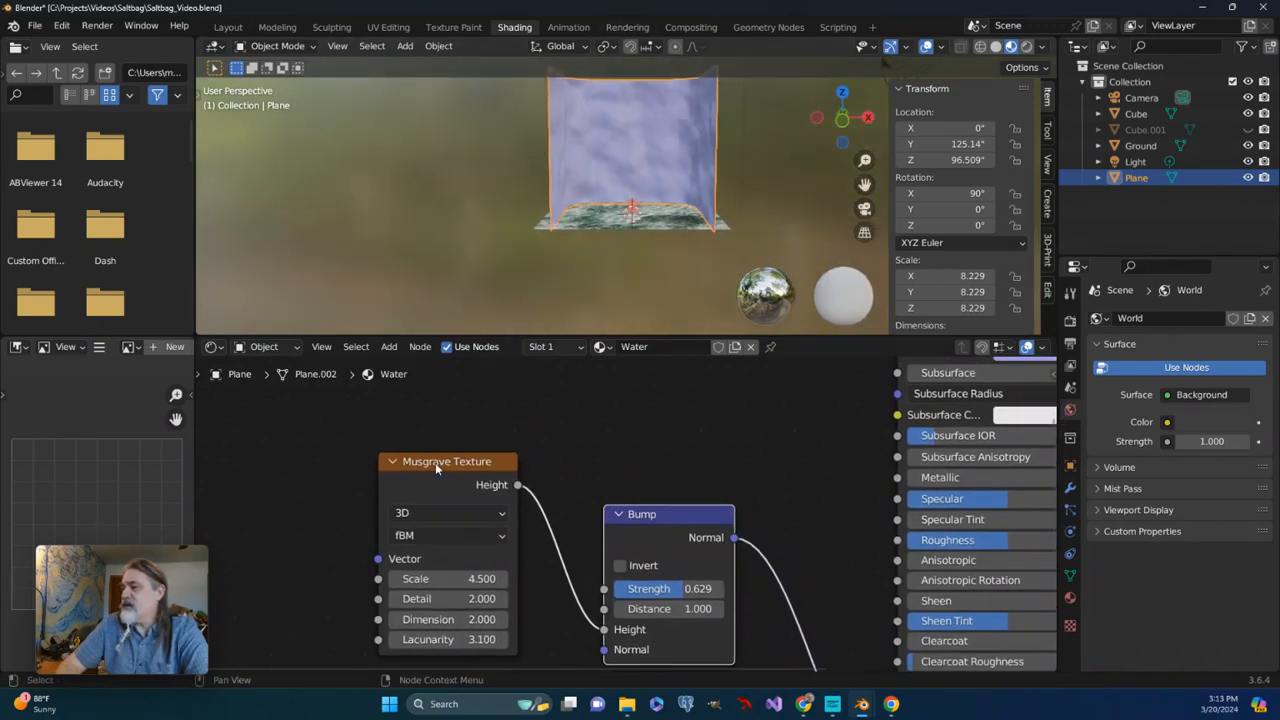
pyautogui.moveTo(435, 462); pyautogui.dragTo(487, 462)
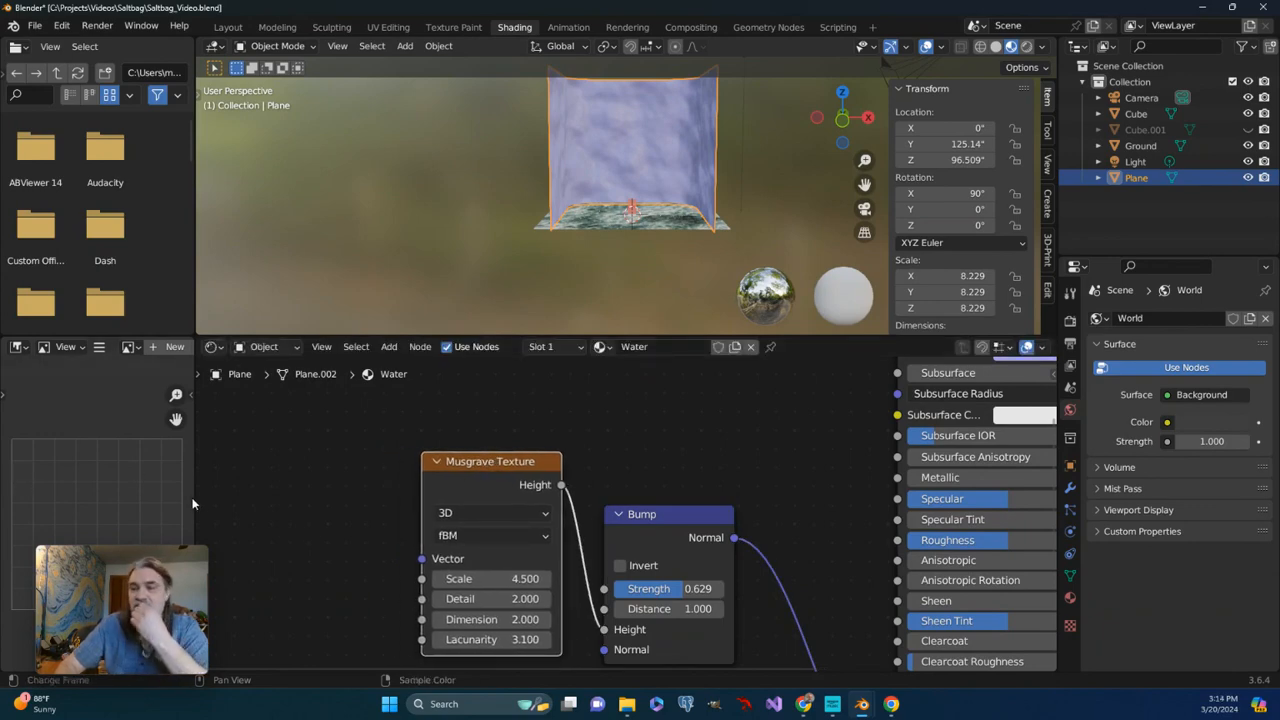
pyautogui.moveTo(285, 496); pyautogui.dragTo(380, 494, button='middle')
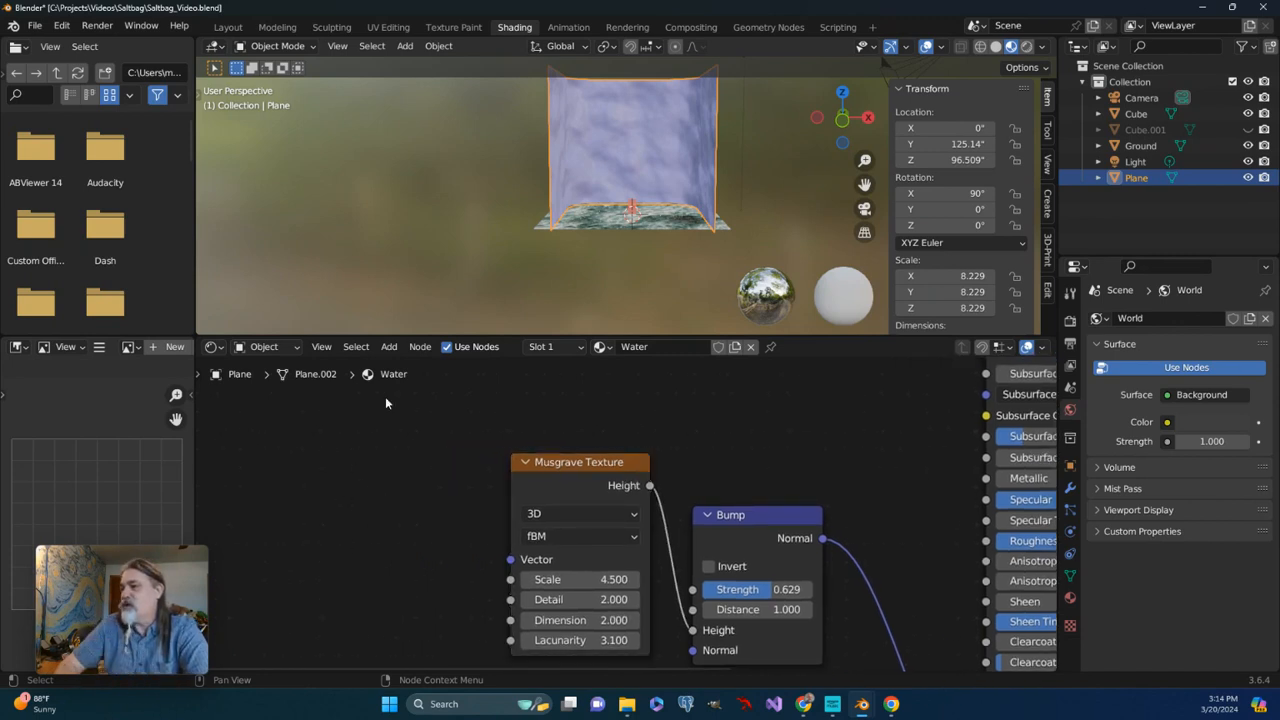
pyautogui.click(389, 346)
pyautogui.click(402, 370)
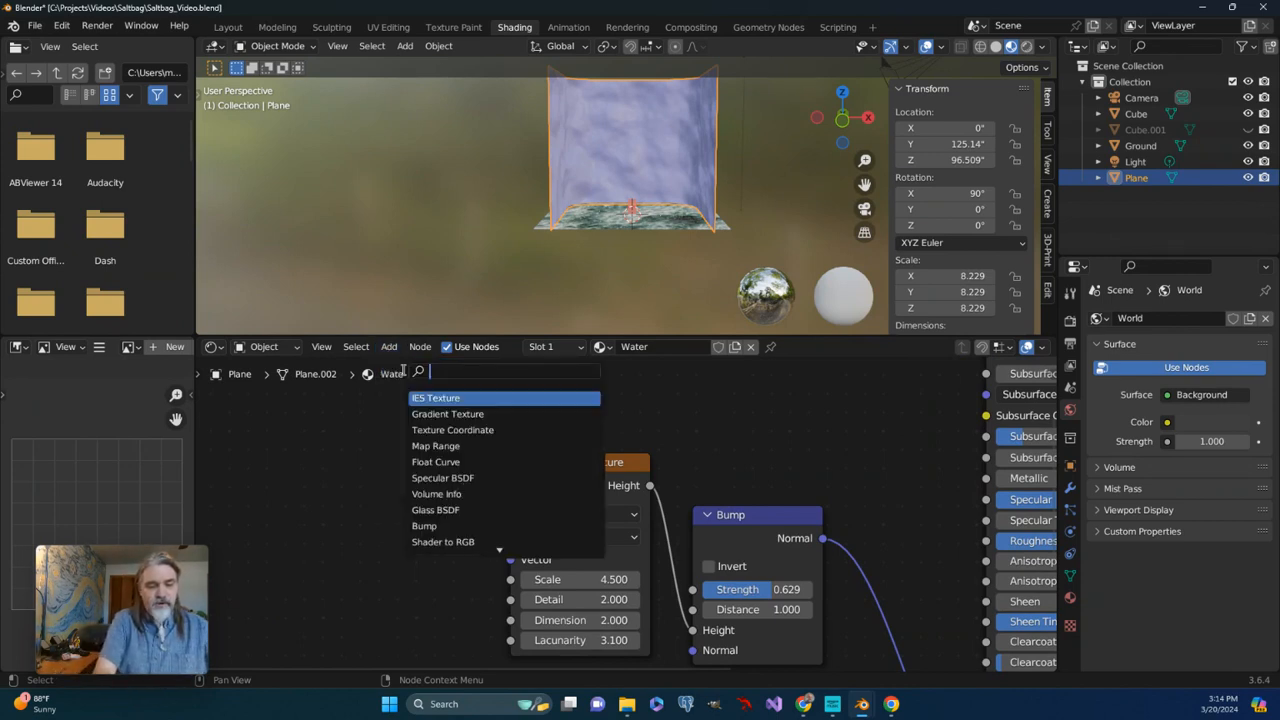
pyautogui.write('coo')
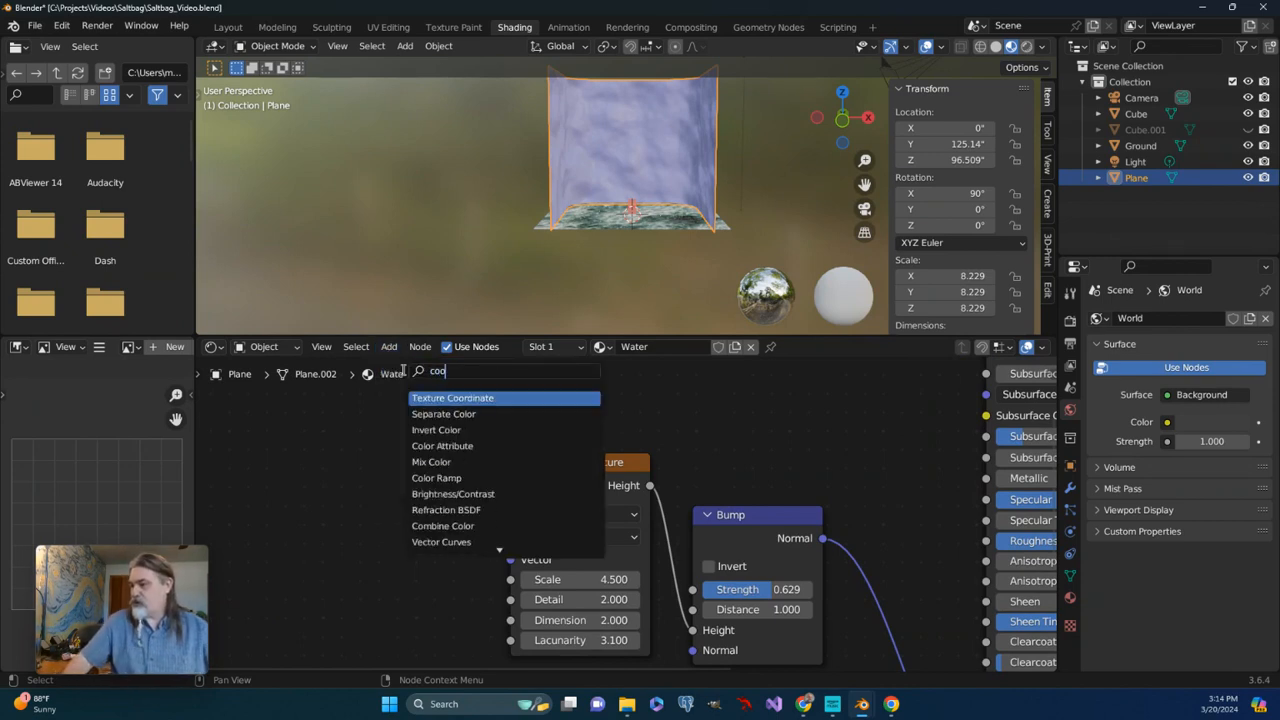
pyautogui.click(430, 398)
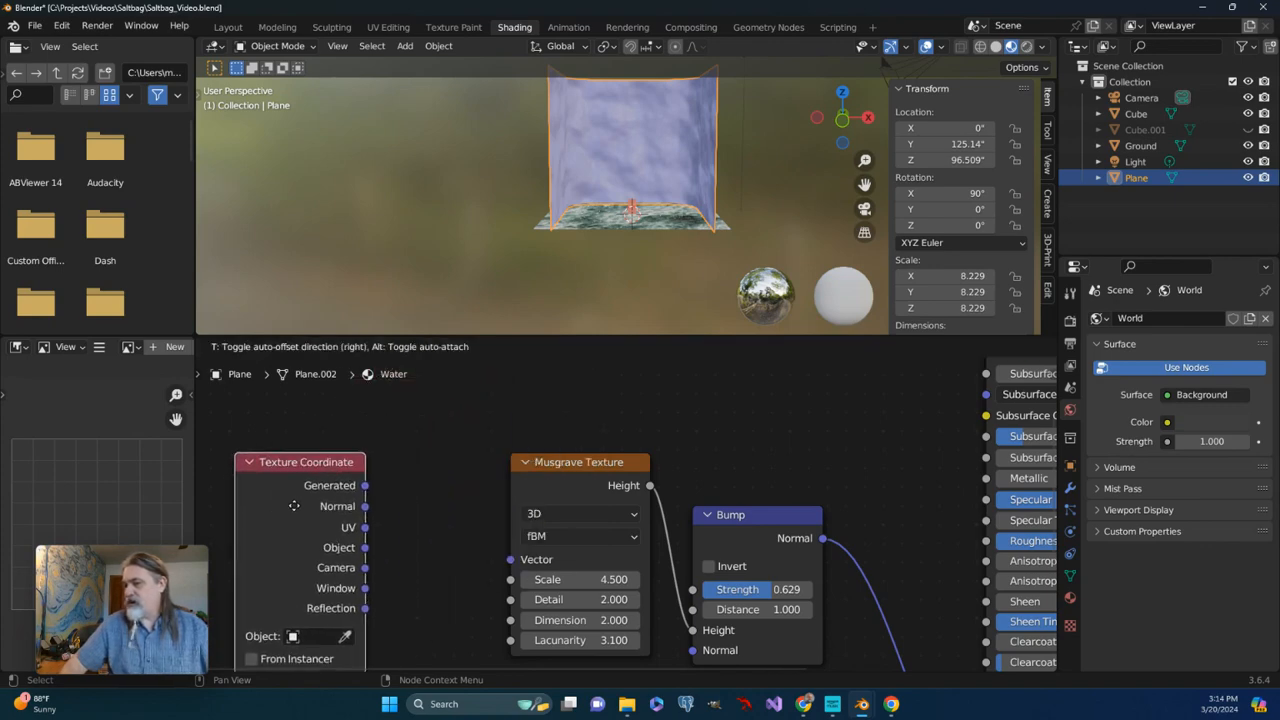
pyautogui.click(283, 490)
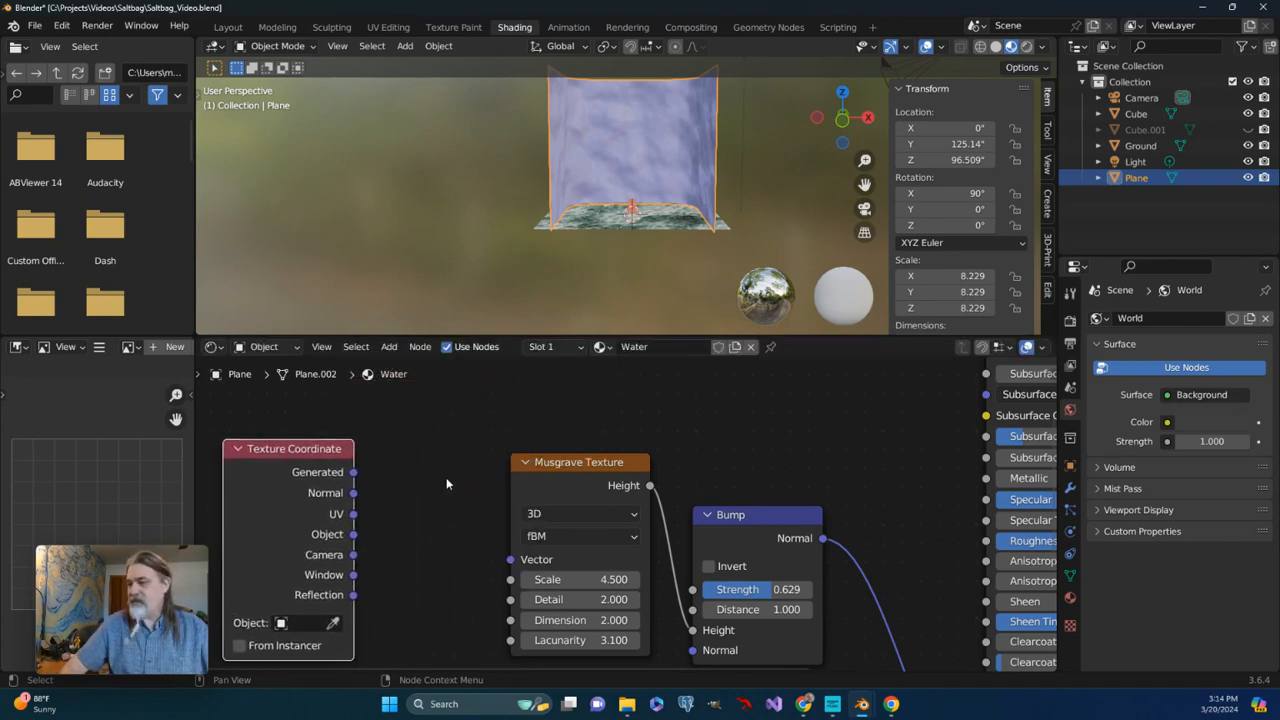
# Add a Mapping node and link it between the Texture Coordinate's Generated output and the Musgrave Texture's Vector input, making room for it
pyautogui.scroll(-2, 446, 477)
pyautogui.moveTo(446, 477); pyautogui.dragTo(354, 458, button='middle')
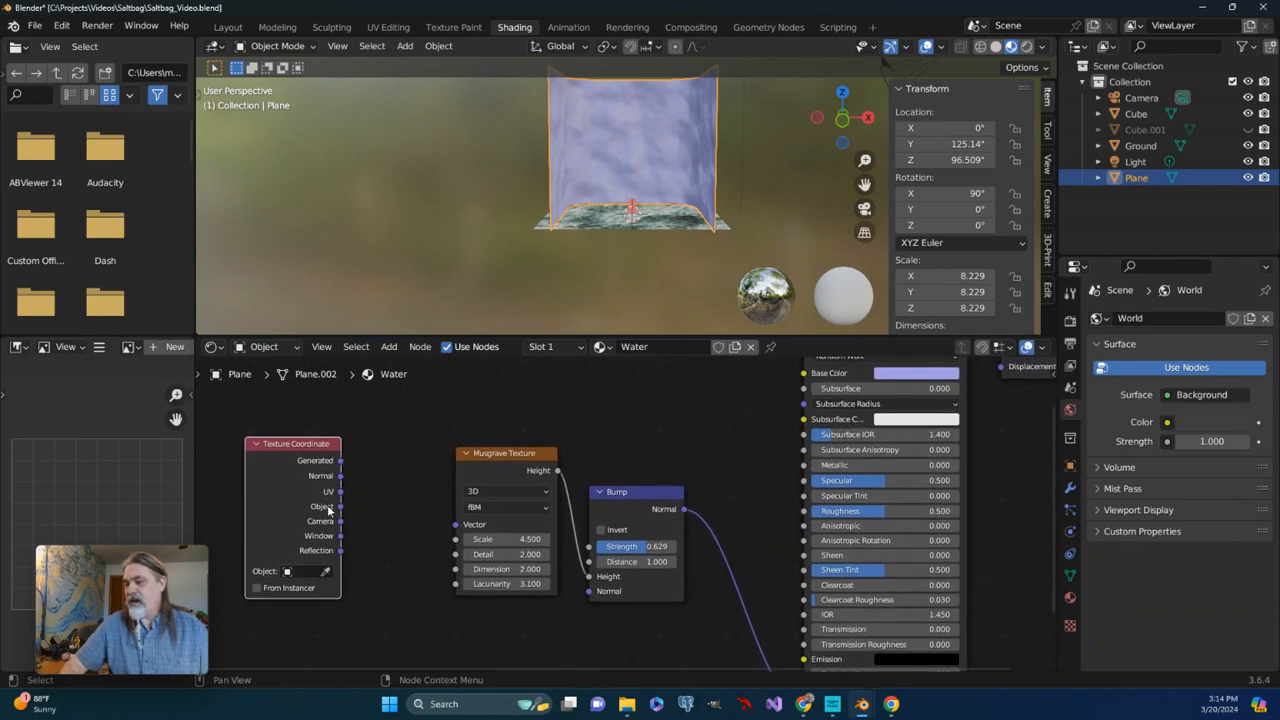
pyautogui.moveTo(297, 446); pyautogui.dragTo(255, 459)
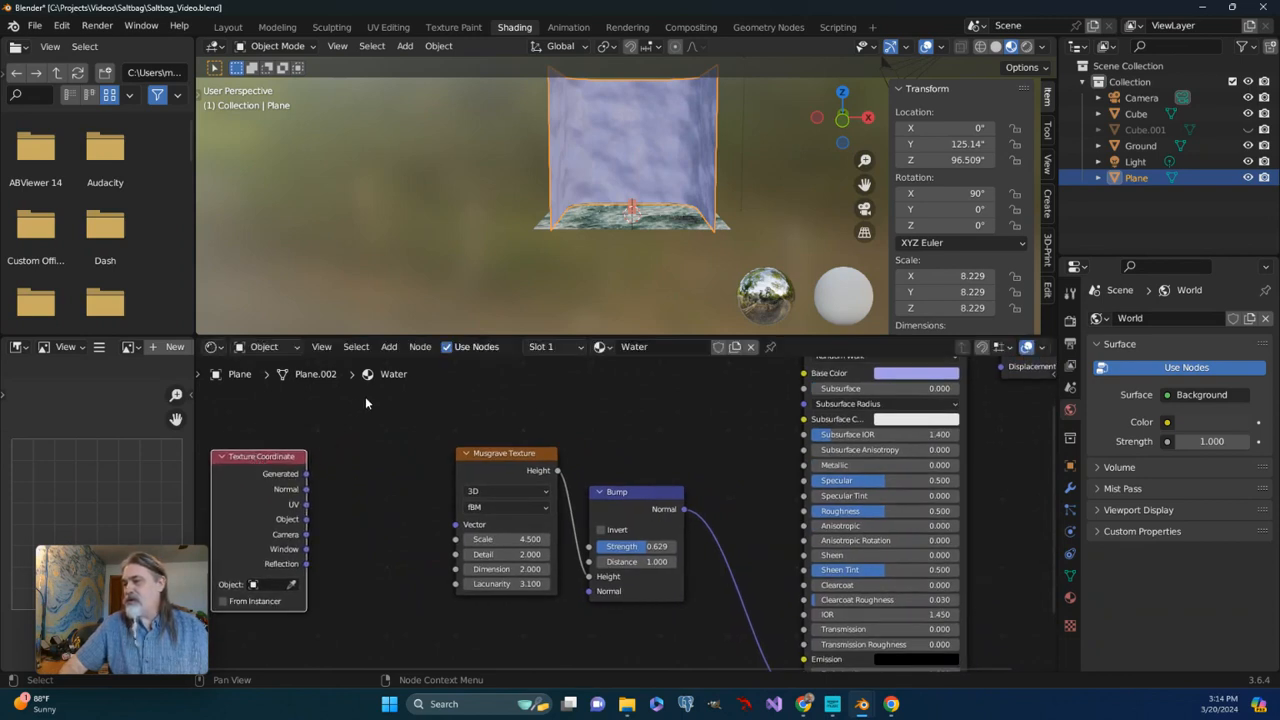
pyautogui.click(389, 346)
pyautogui.click(403, 368)
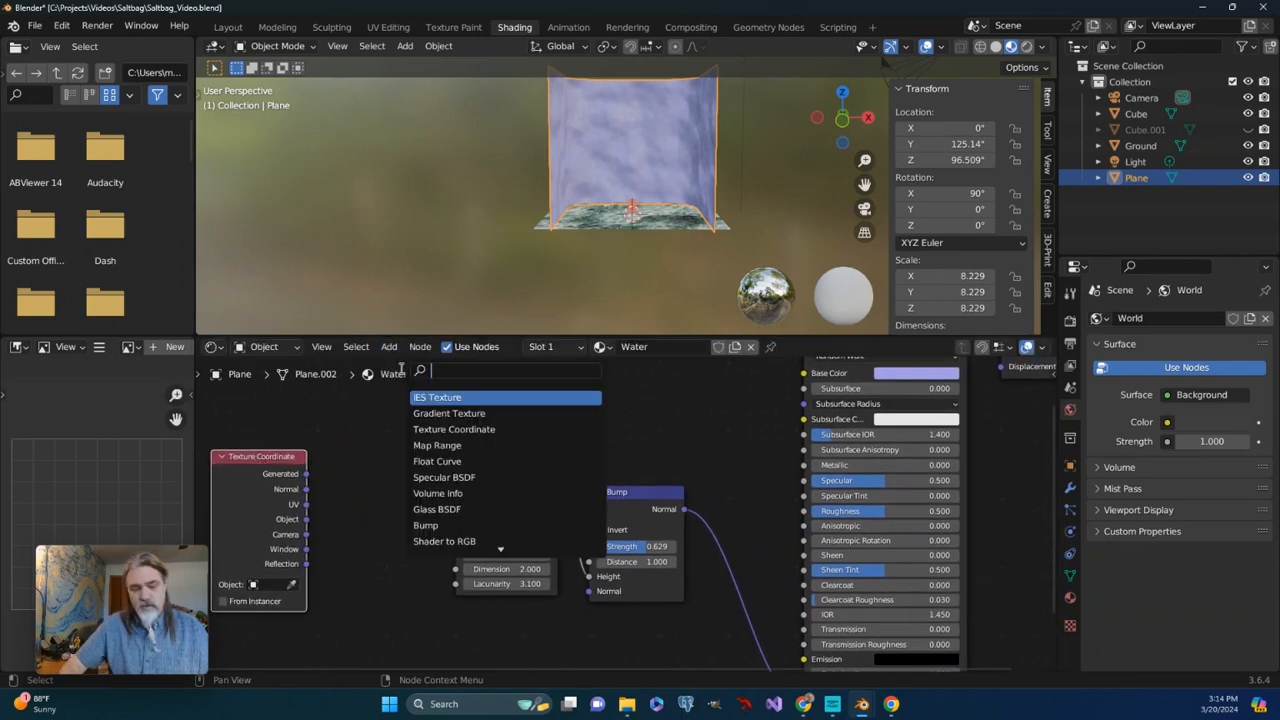
pyautogui.write('mapp')
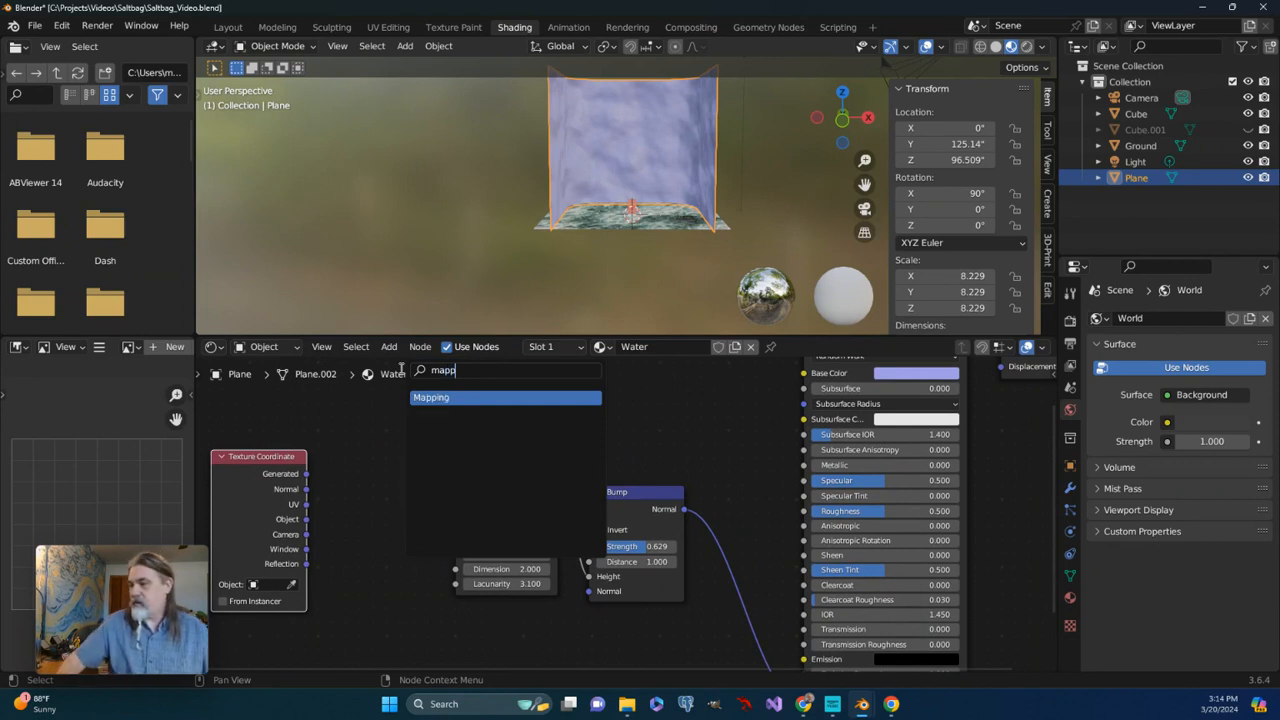
pyautogui.click(423, 398)
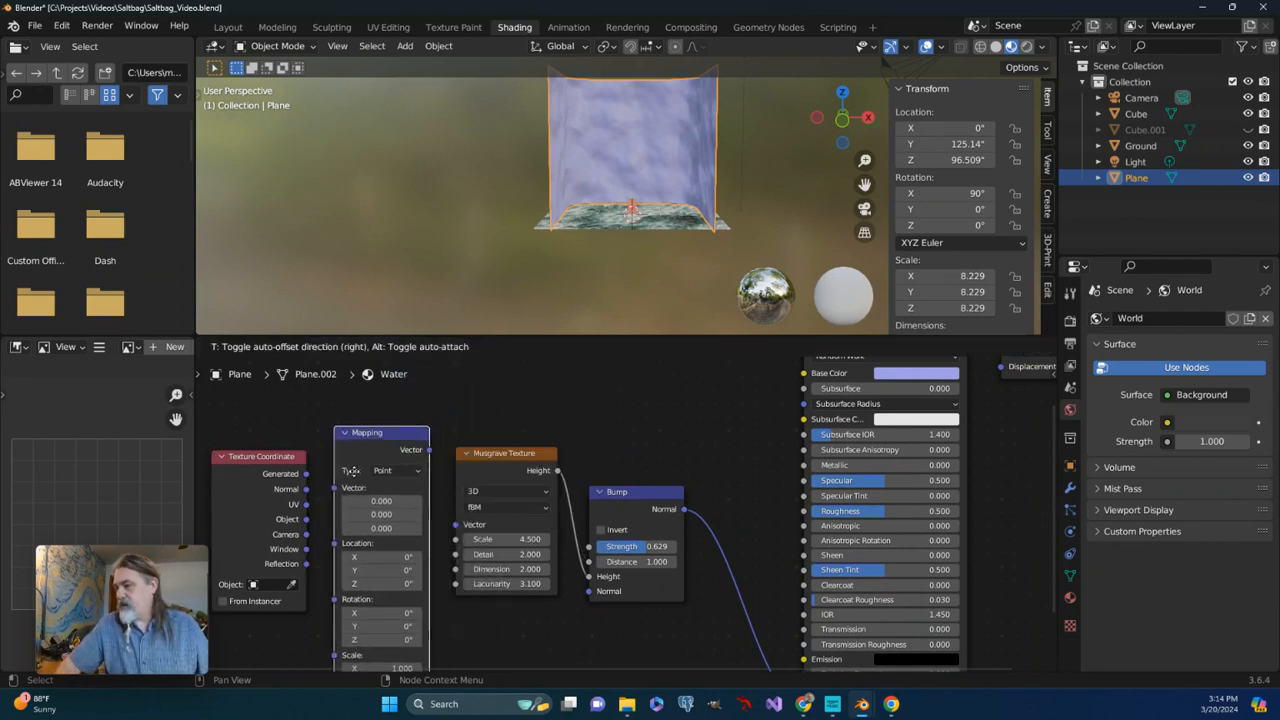
pyautogui.click(349, 473)
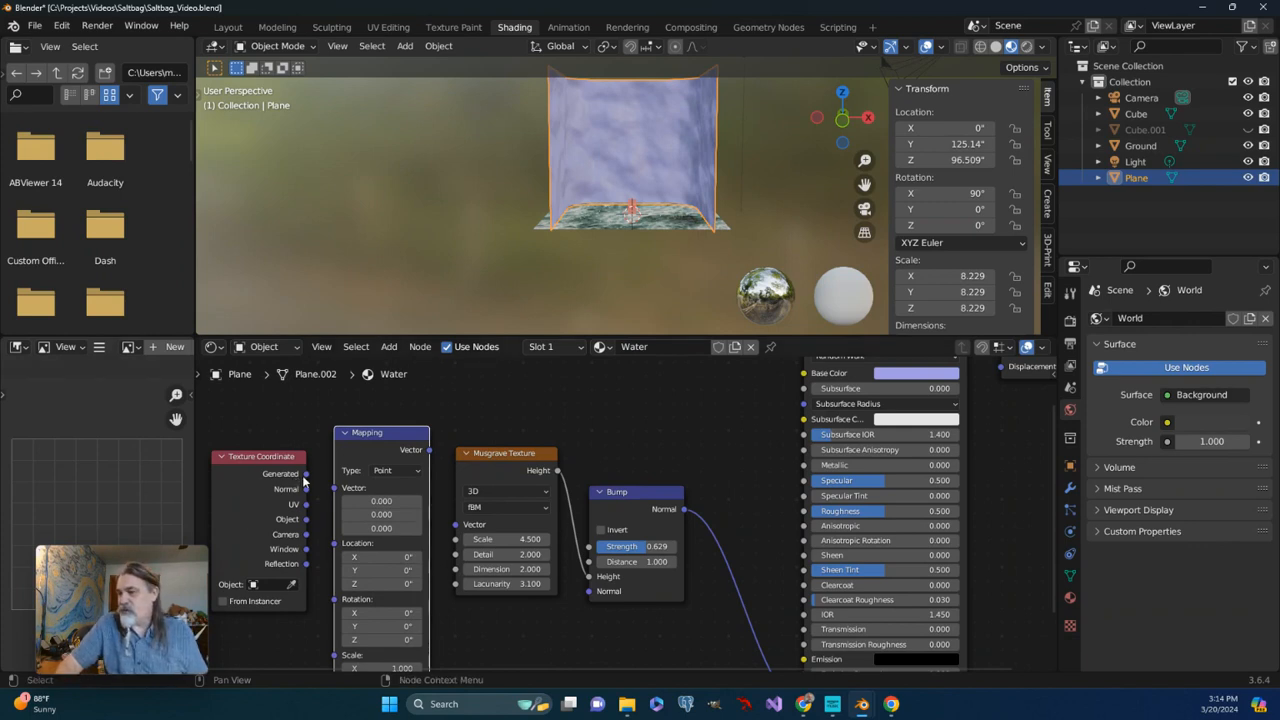
pyautogui.moveTo(306, 474); pyautogui.dragTo(333, 489)
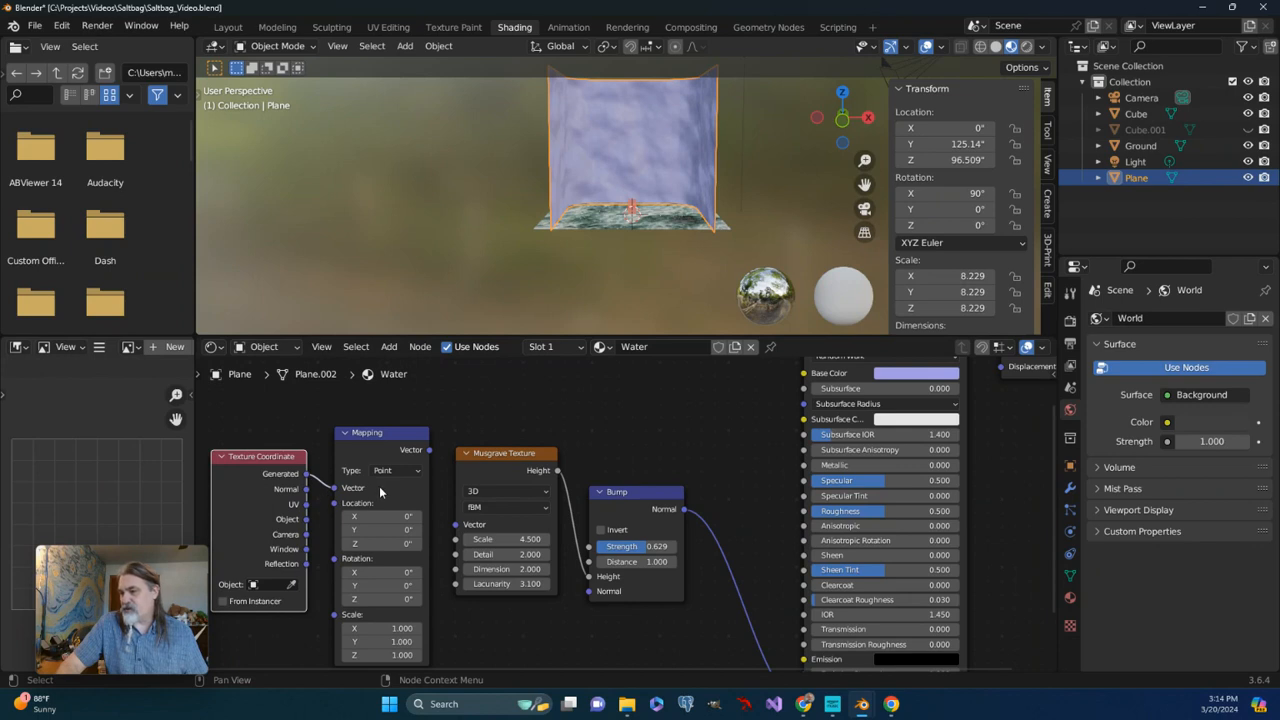
pyautogui.moveTo(429, 450); pyautogui.dragTo(455, 524)
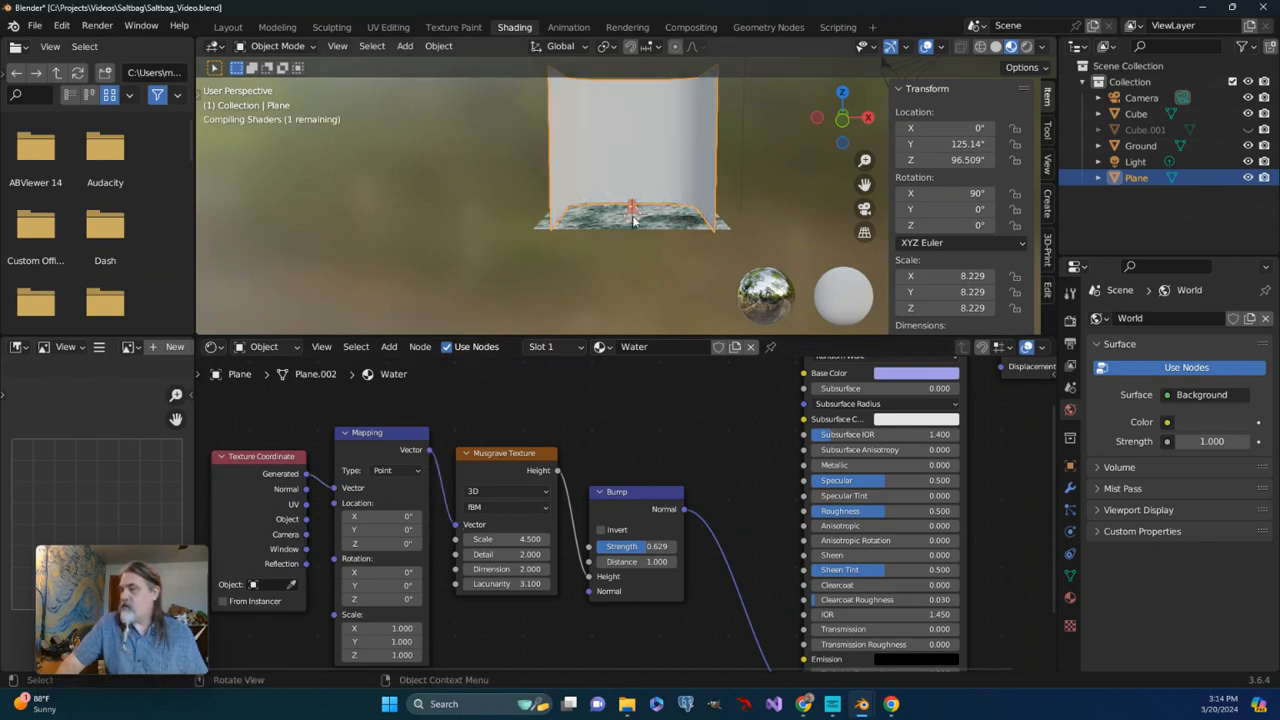
# Set the Musgrave Texture's scale to 2.4, its detail to 3.6 and its lacunarity to 3.3
pyautogui.scroll(-2, 706, 214)
pyautogui.scroll(3, 699, 210)
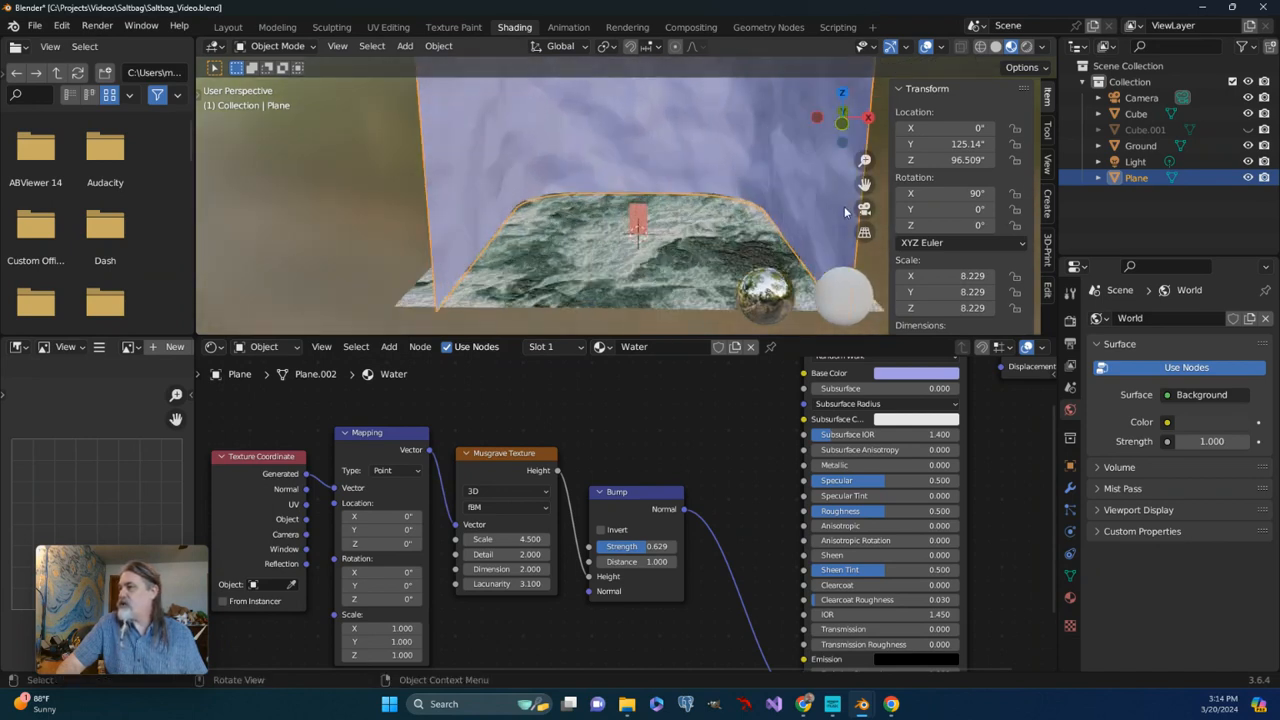
pyautogui.moveTo(864, 183); pyautogui.dragTo(833, 189)
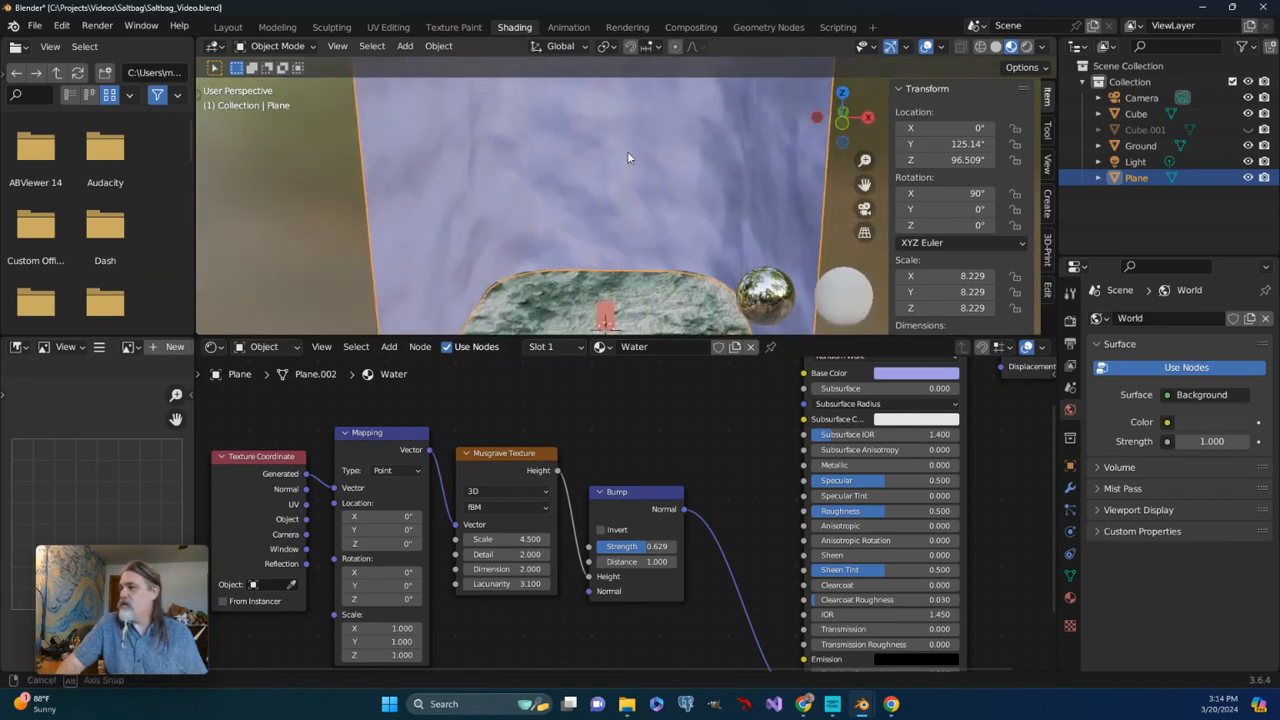
pyautogui.moveTo(520, 237); pyautogui.dragTo(518, 320, button='middle')
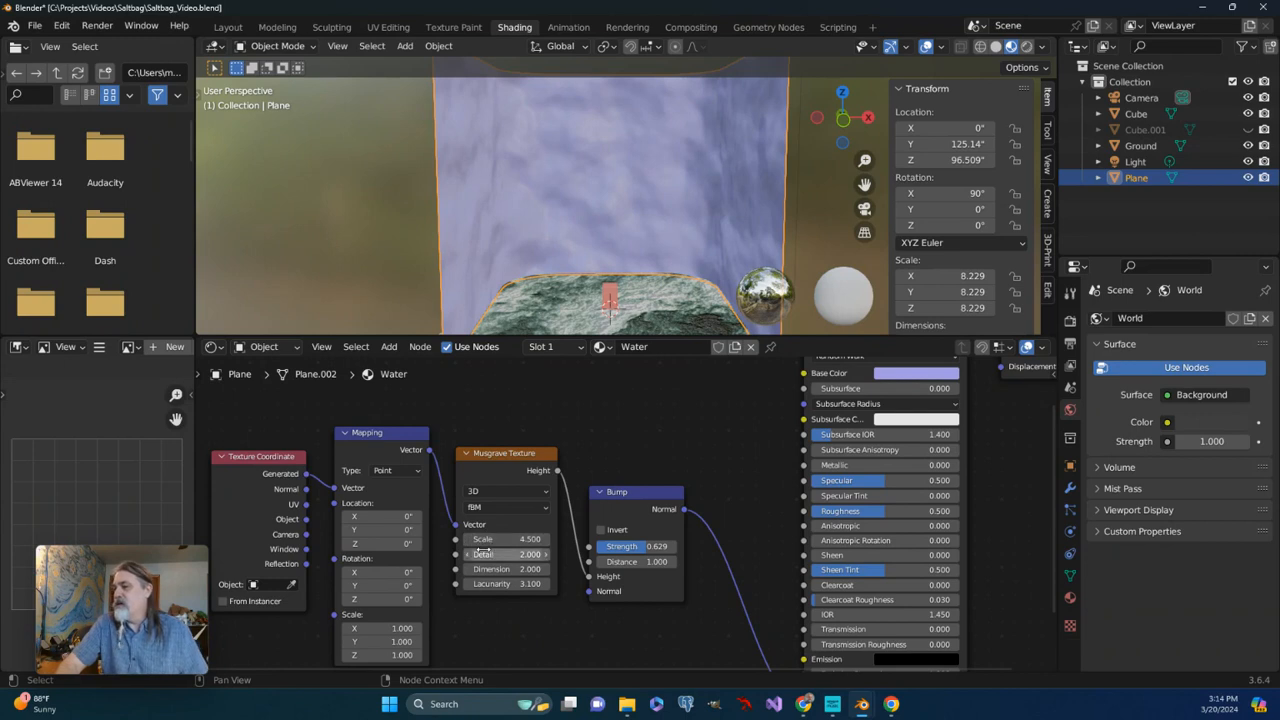
pyautogui.moveTo(500, 539); pyautogui.dragTo(494, 372)
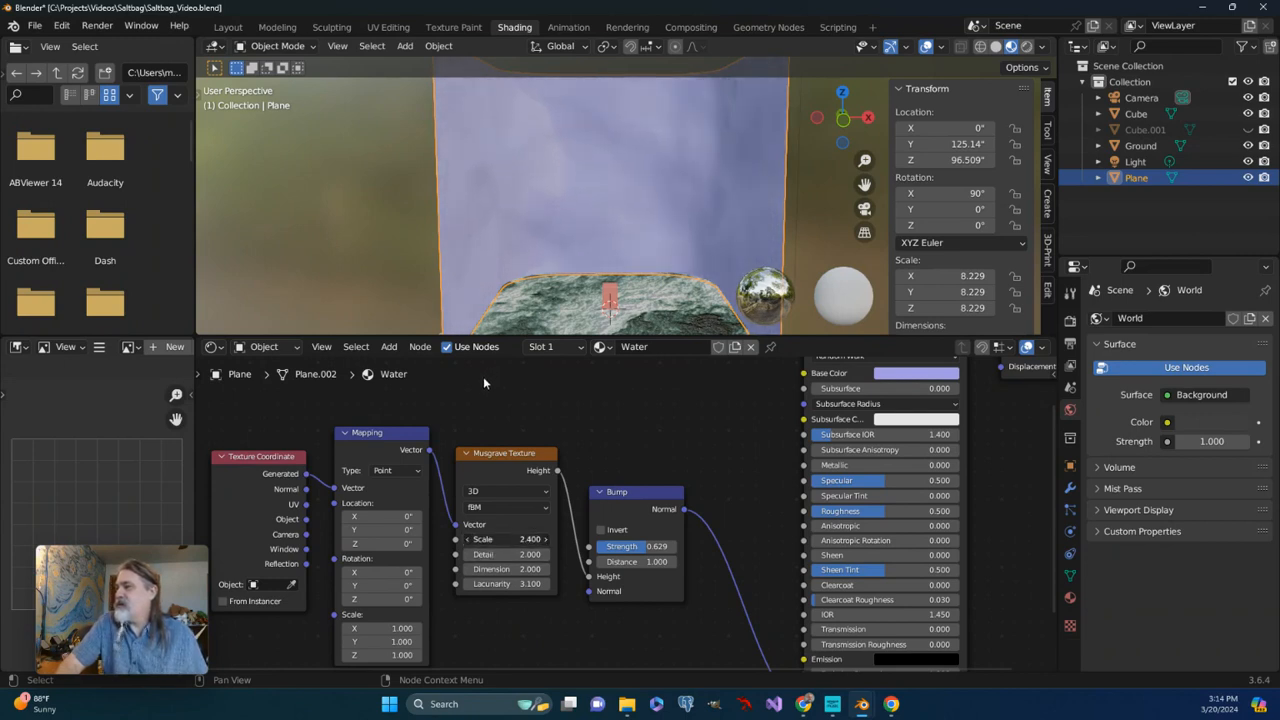
pyautogui.moveTo(500, 539); pyautogui.dragTo(544, 607)
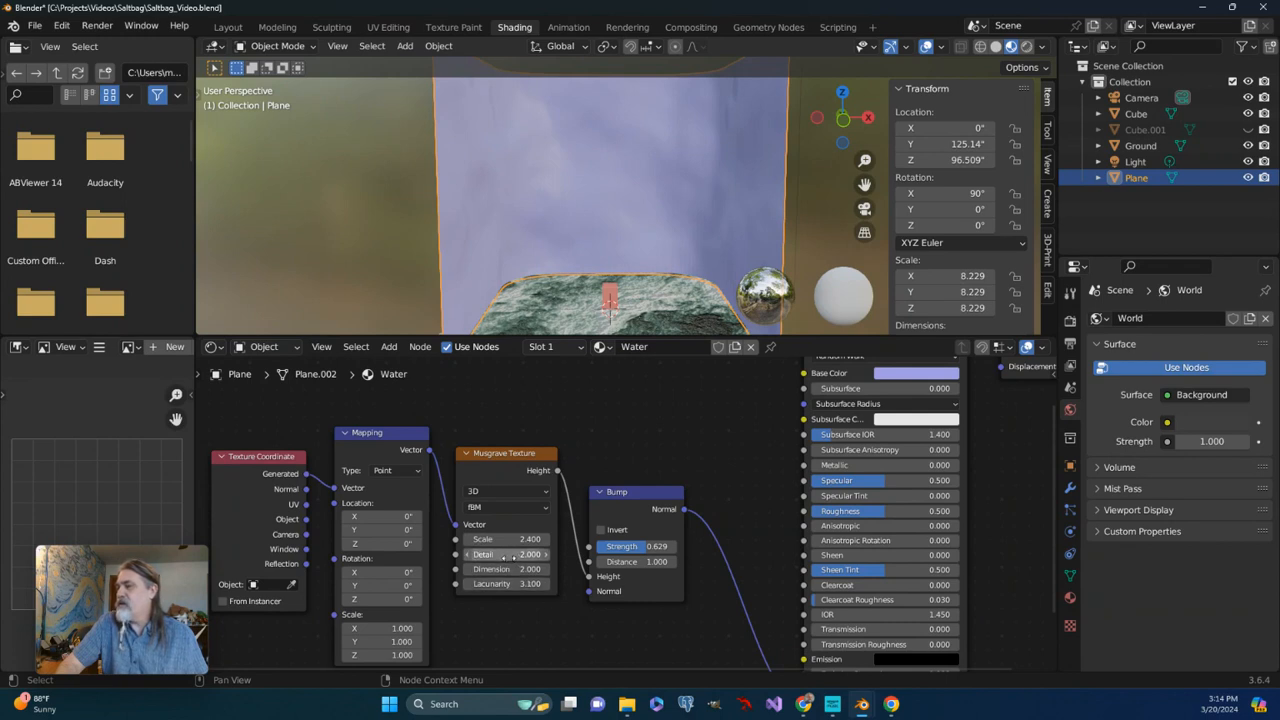
pyautogui.moveTo(513, 556); pyautogui.dragTo(524, 392)
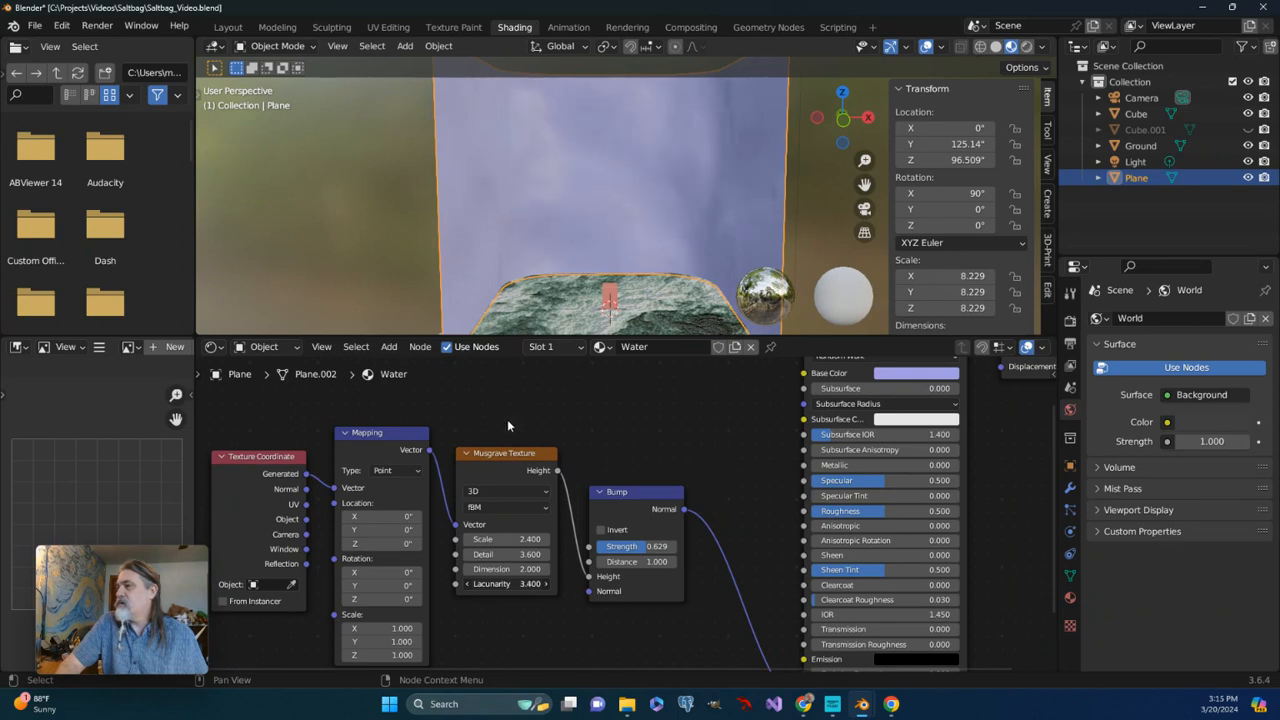
pyautogui.moveTo(520, 584); pyautogui.dragTo(490, 584)
# Raise the Musgrave Texture's scale to 3.4
pyautogui.scroll(-2, 614, 240)
pyautogui.moveTo(614, 234); pyautogui.dragTo(565, 290, button='middle')
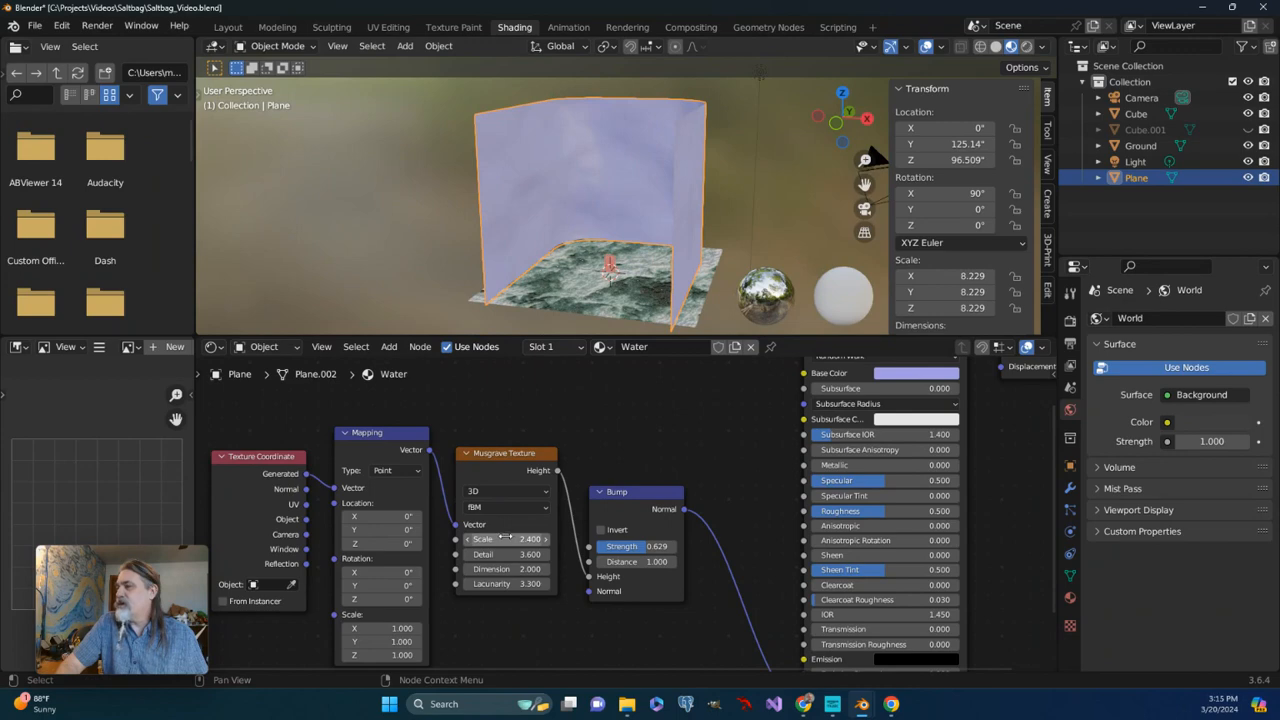
pyautogui.moveTo(503, 538); pyautogui.dragTo(535, 538)
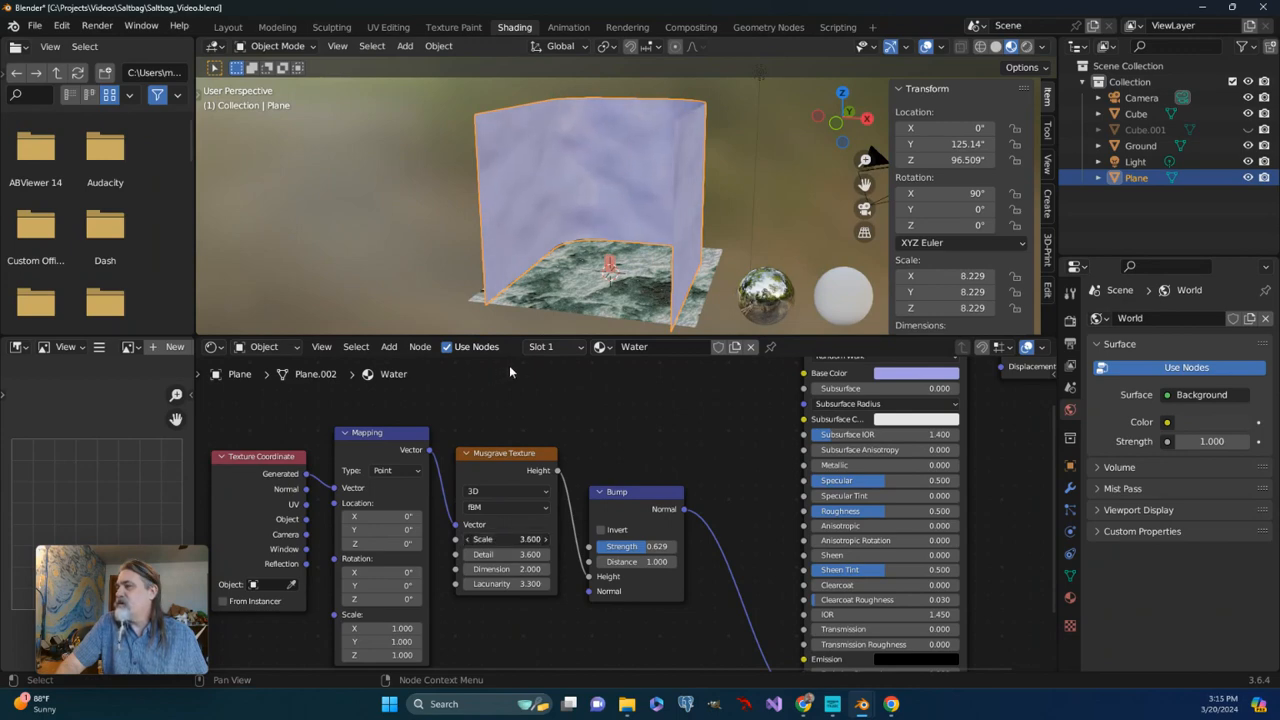
pyautogui.moveTo(505, 539); pyautogui.dragTo(482, 539)
# Adjust the Bump node's strength to about 0.622 while judging the ripples on the backdrop
pyautogui.moveTo(648, 551); pyautogui.dragTo(577, 405)
pyautogui.scroll(3, 534, 229)
pyautogui.moveTo(534, 229); pyautogui.dragTo(560, 234, button='middle')
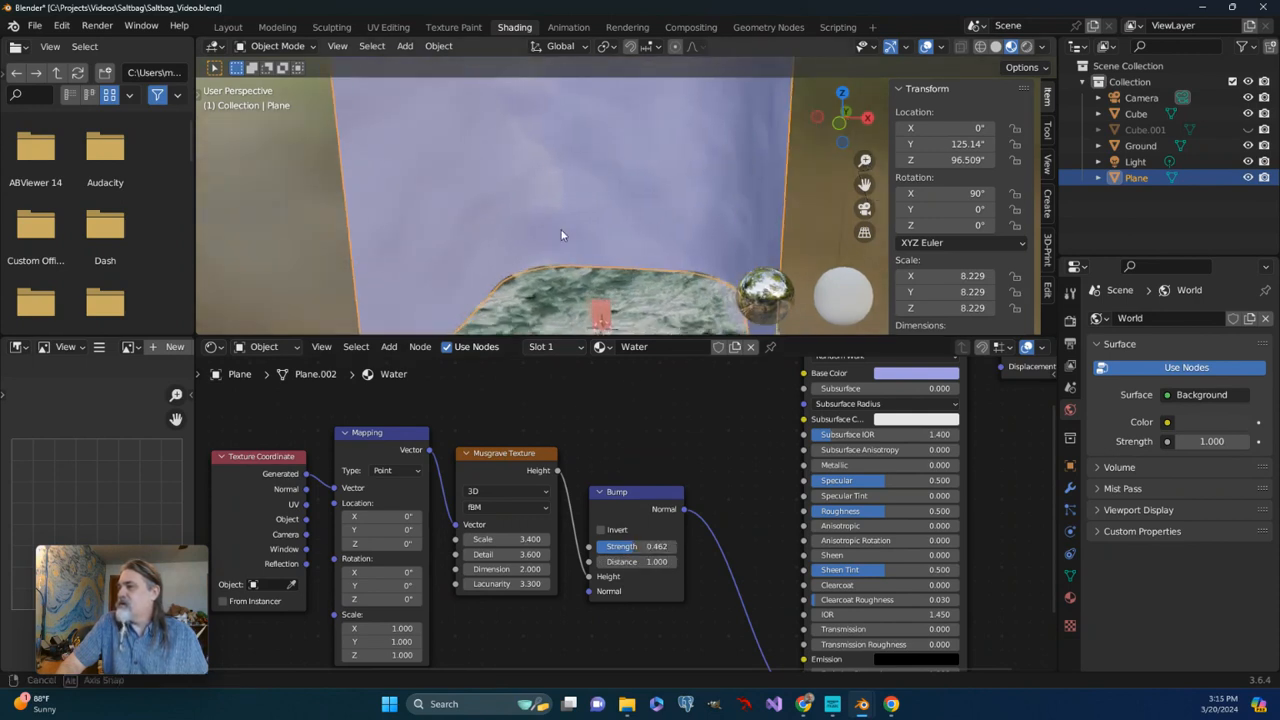
pyautogui.moveTo(629, 550); pyautogui.dragTo(654, 378)
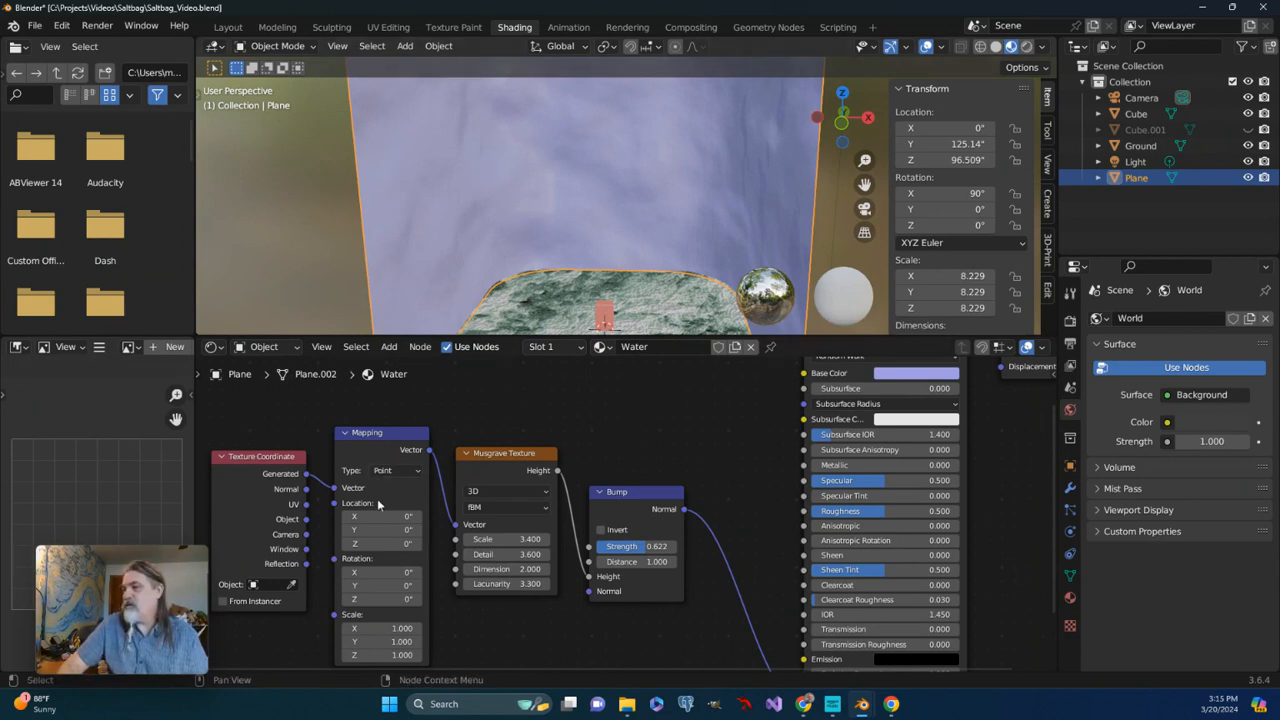
# Set the Mapping node's Y location to about 403° and check the pattern on the curved backdrop
pyautogui.moveTo(365, 529); pyautogui.dragTo(593, 418)
pyautogui.scroll(-2, 488, 237)
pyautogui.scroll(-3, 488, 238)
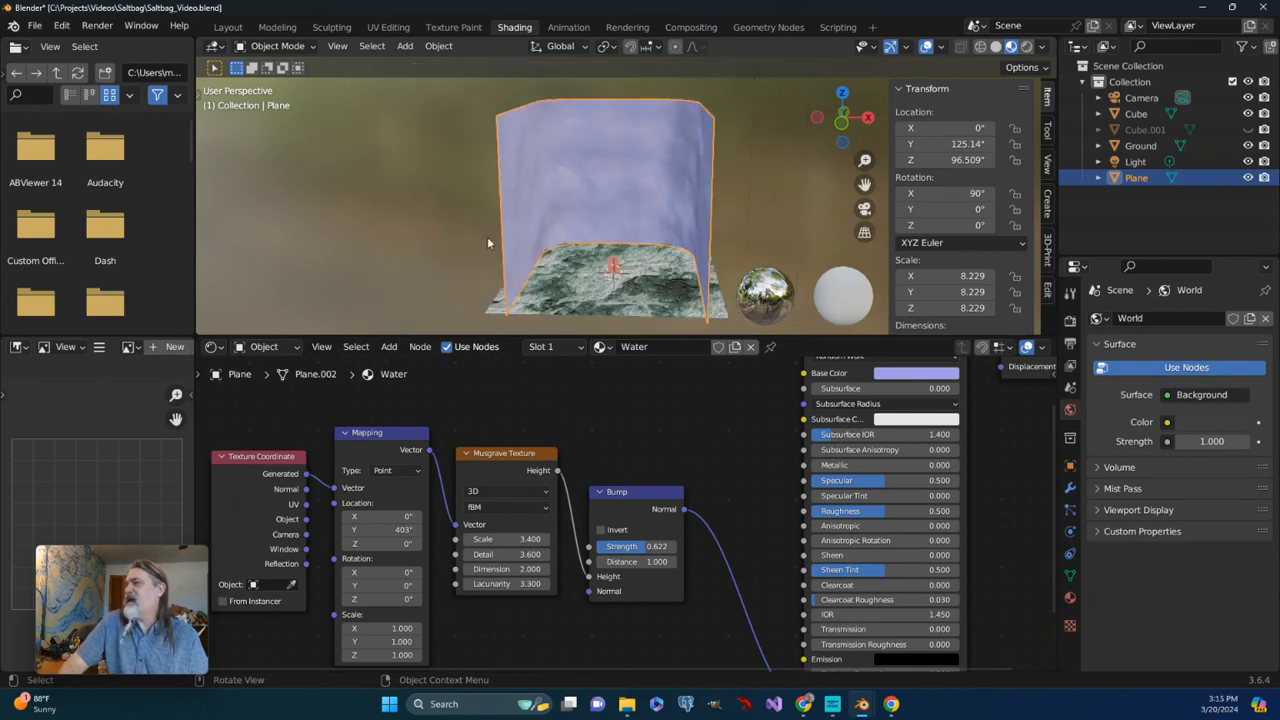
pyautogui.moveTo(487, 240)
pyautogui.mouseDown(button='middle')
pyautogui.moveTo(453, 239)
pyautogui.moveTo(486, 250)
pyautogui.moveTo(451, 166)
pyautogui.moveTo(508, 220)
pyautogui.moveTo(495, 235)
pyautogui.moveTo(502, 255)
pyautogui.mouseUp(button='middle')
pyautogui.scroll(3, 481, 250)
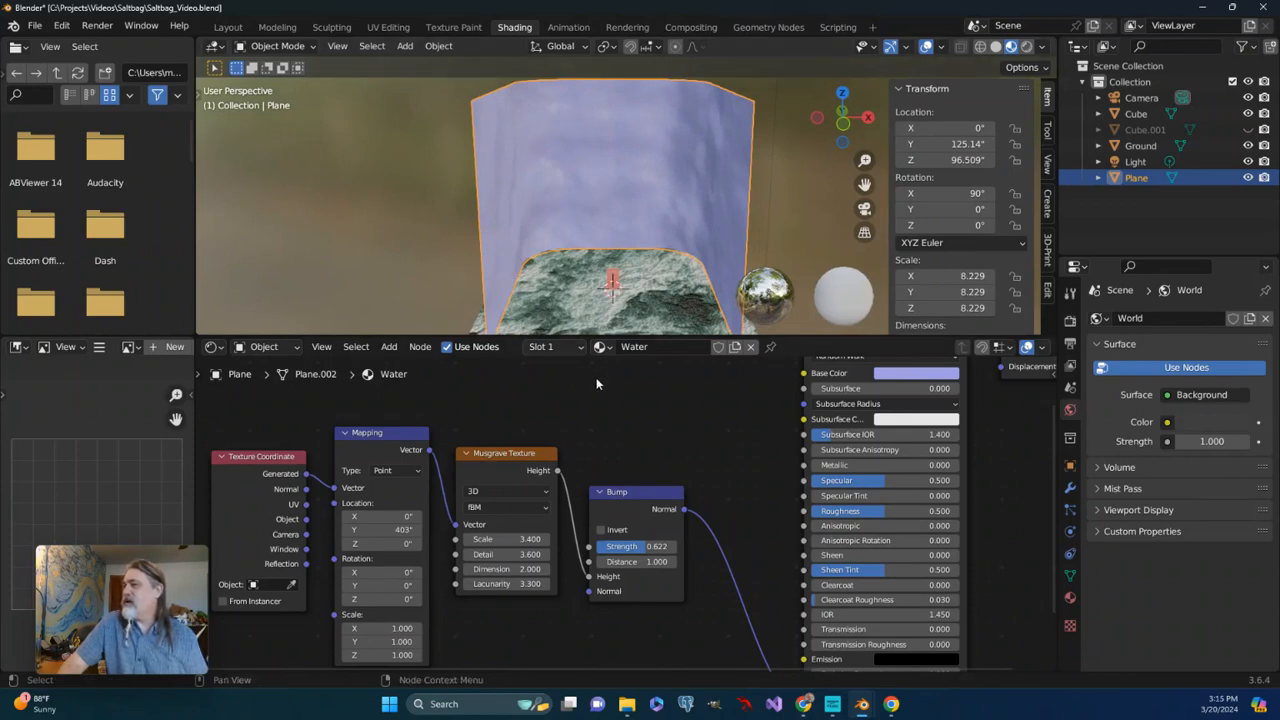
pyautogui.moveTo(524, 305)
pyautogui.mouseDown(button='middle')
pyautogui.moveTo(410, 275)
pyautogui.moveTo(508, 295)
pyautogui.mouseUp(button='middle')
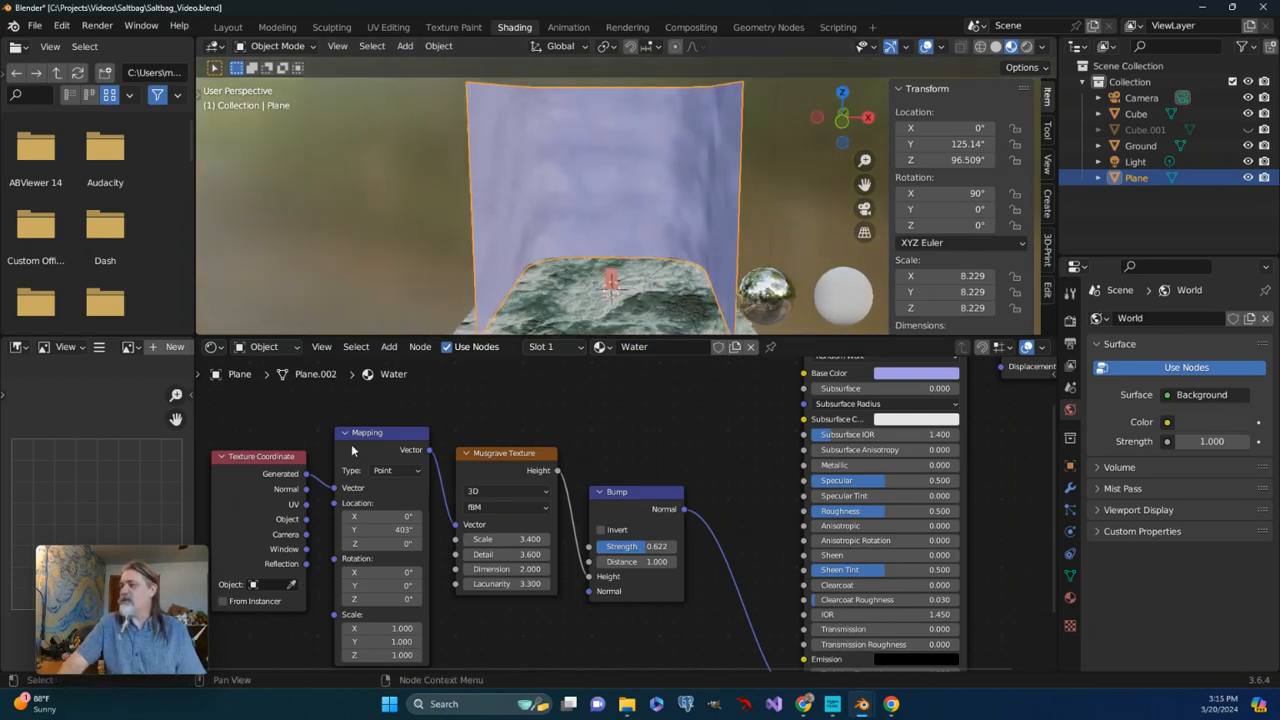